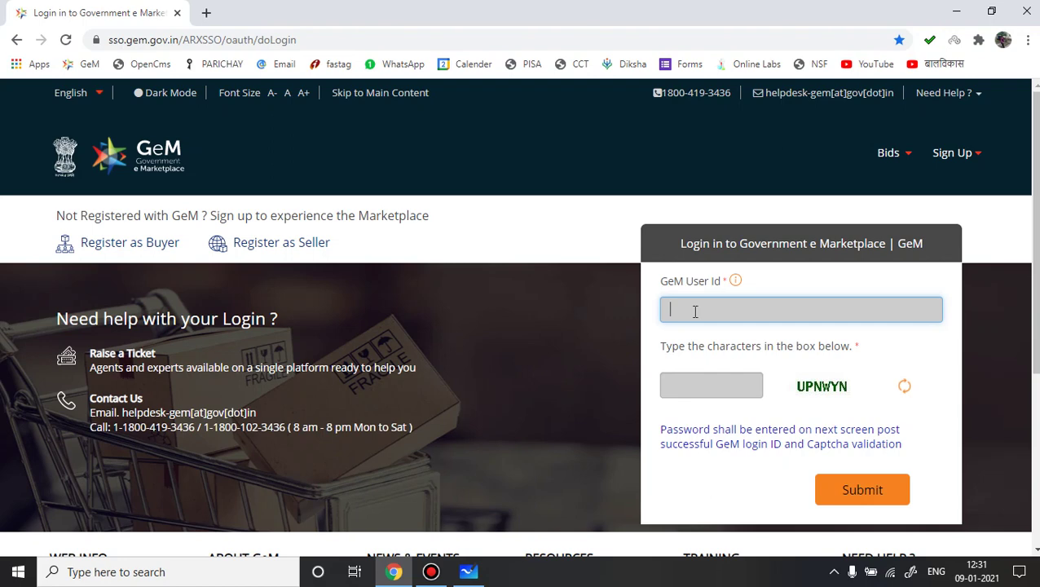
Step: Log in to GeM with the user ID, the captcha characters and the NIC e-mail password
click(697, 389)
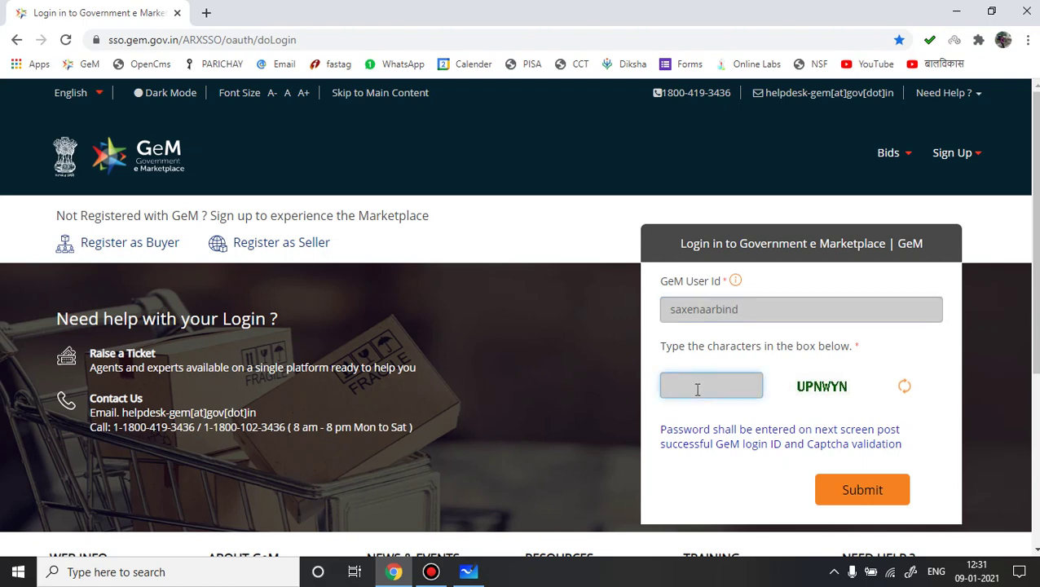
text(UPNWYN)
click(895, 483)
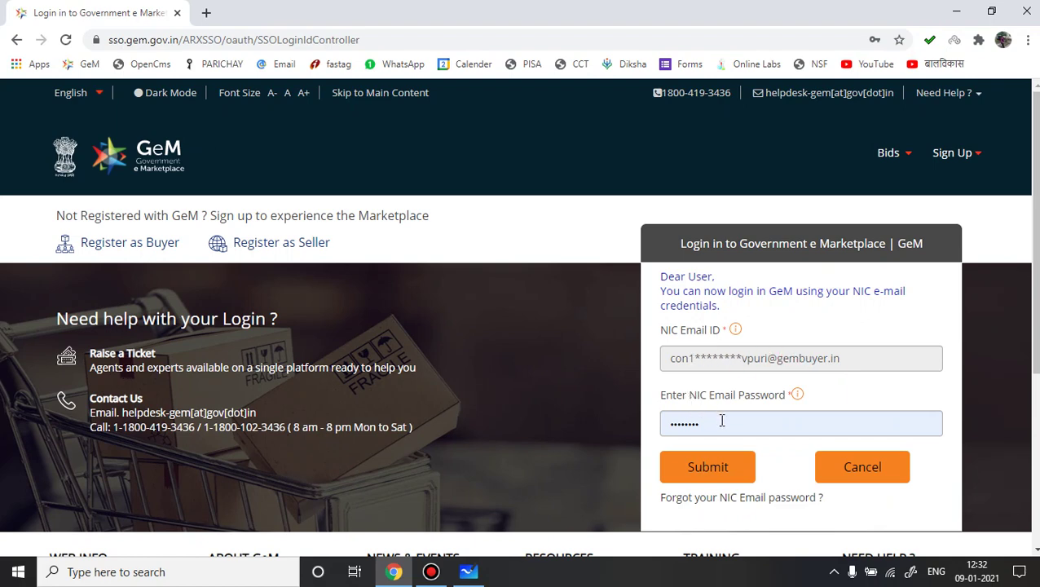
click(701, 472)
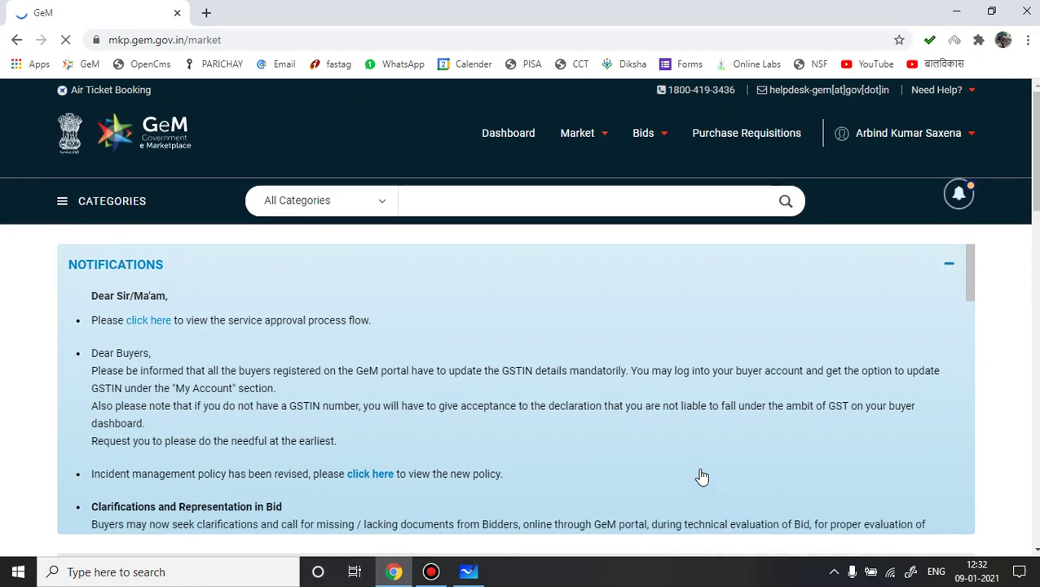
Step: Open the buyer Dashboard and bring the Recent Orders list into view
click(502, 137)
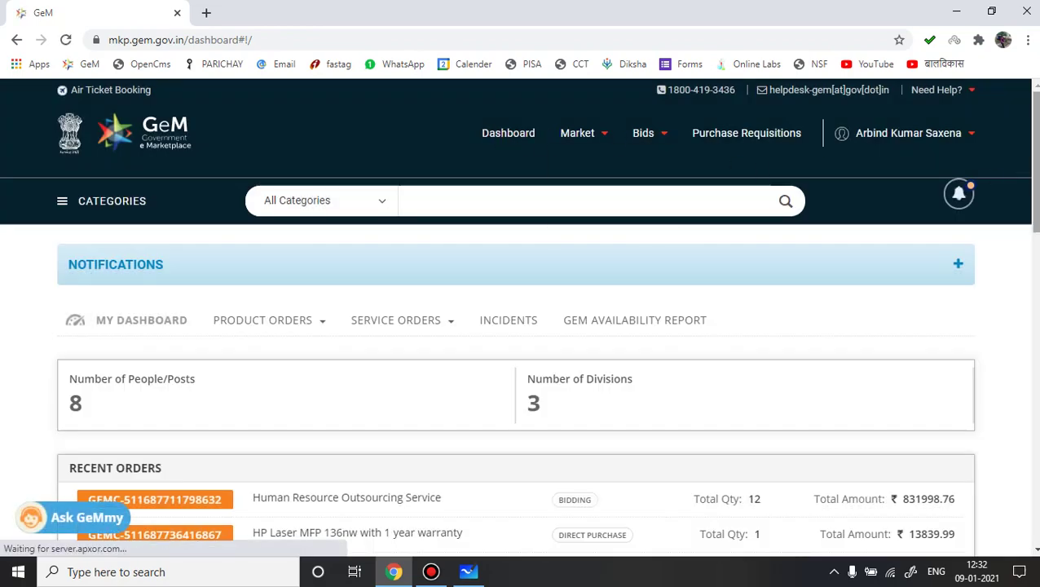
scroll(519, 319, down, 2)
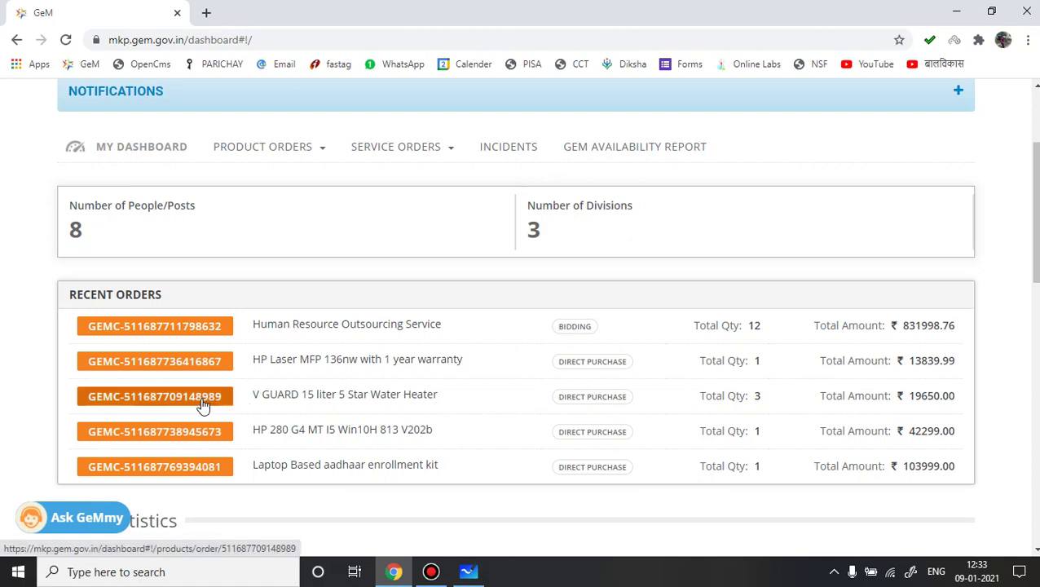
Step: Open the V GUARD water heater order and review its summary: quantity 3, total ₹19650.00
click(134, 400)
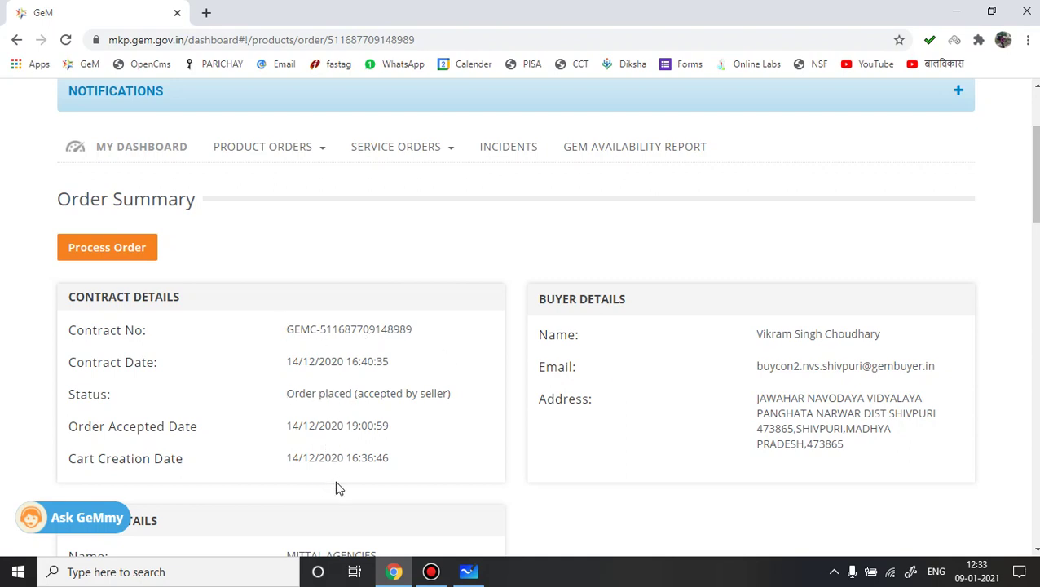
drag(1034, 199, 1036, 299)
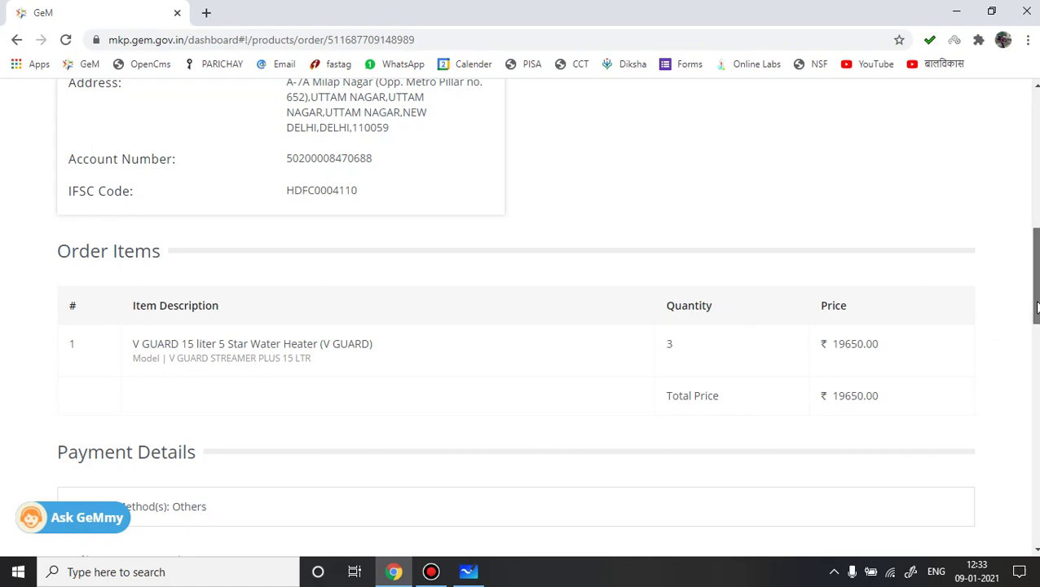
drag(1036, 312, 1036, 204)
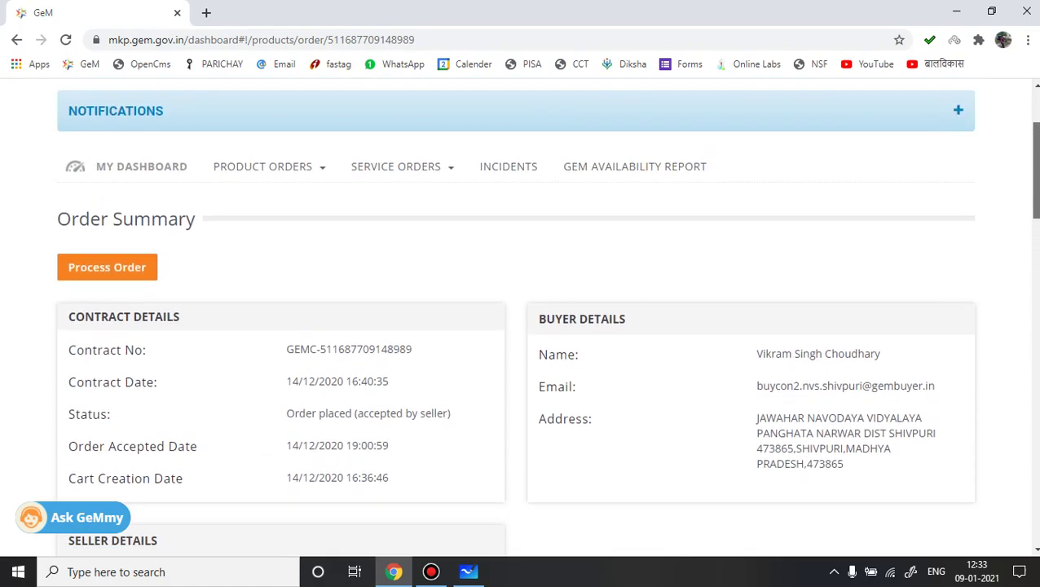
Step: Process the water heater order and view its Dec 16, 2020 shipment with CRAC in progress
click(92, 272)
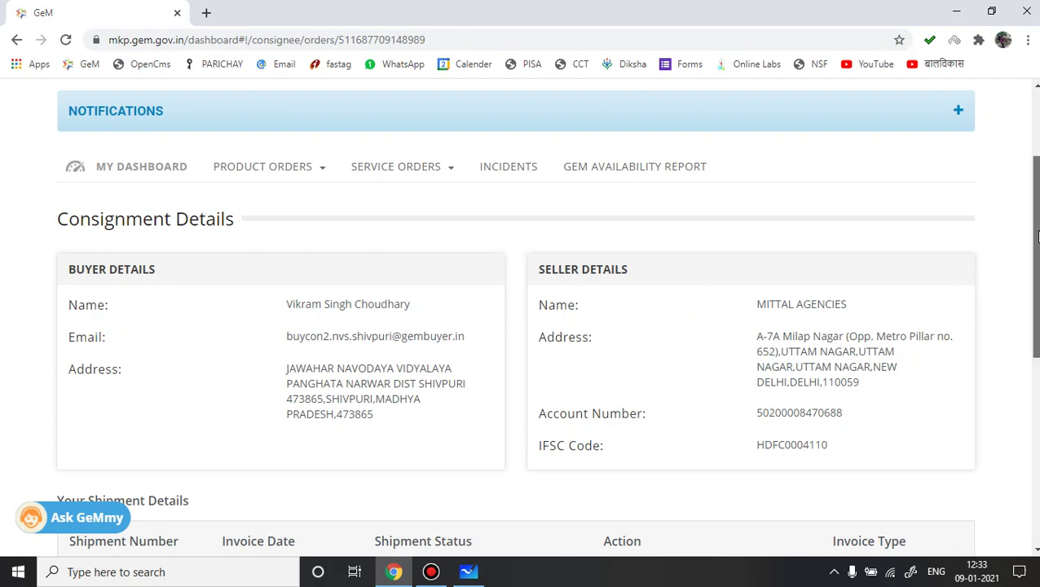
drag(1037, 234, 1037, 252)
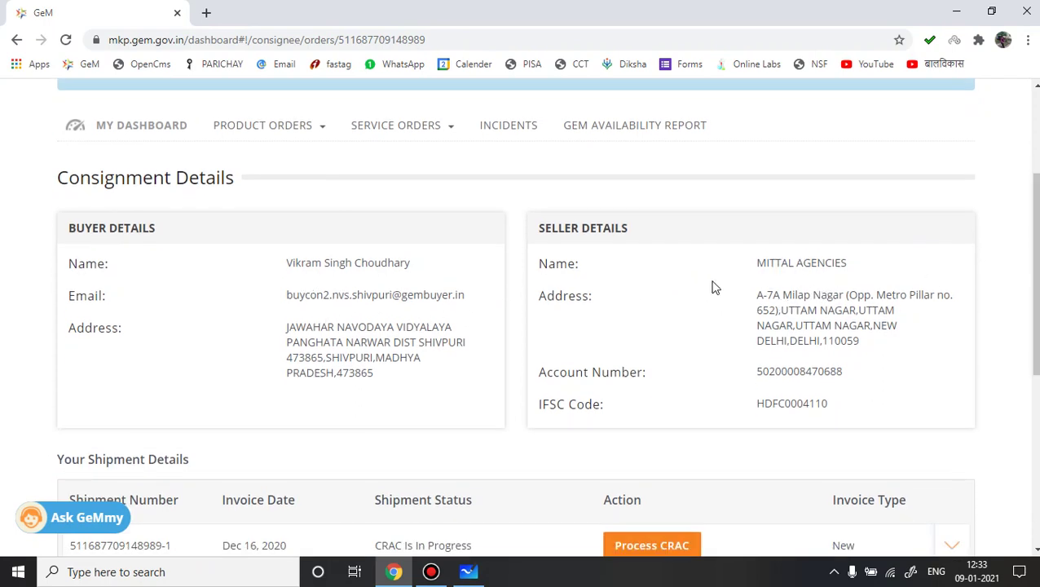
drag(1037, 211, 1038, 271)
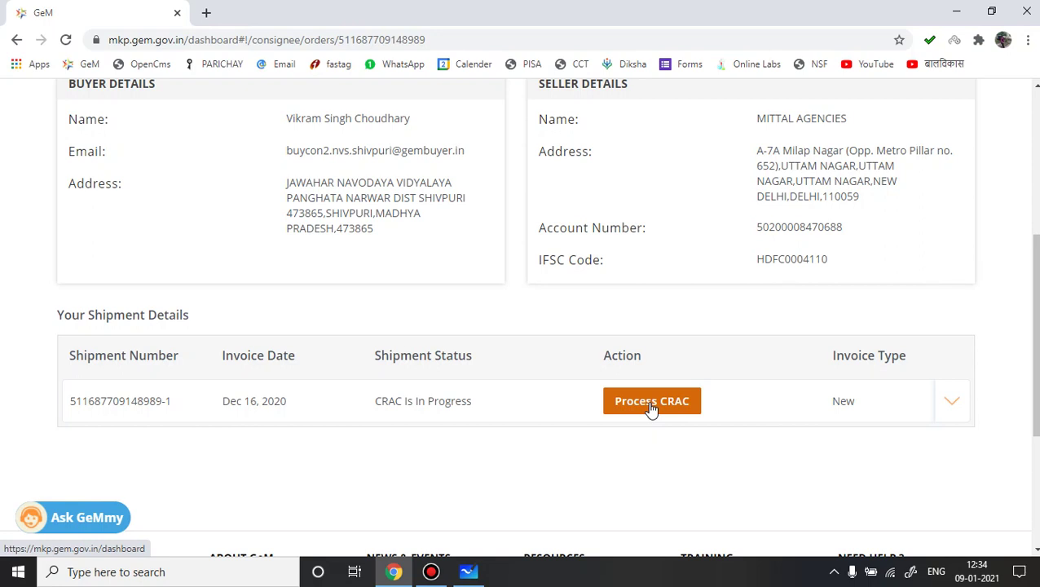
Step: Start the CRAC and set Quantity Accepted to 3, keeping Inspected By as Self
click(651, 400)
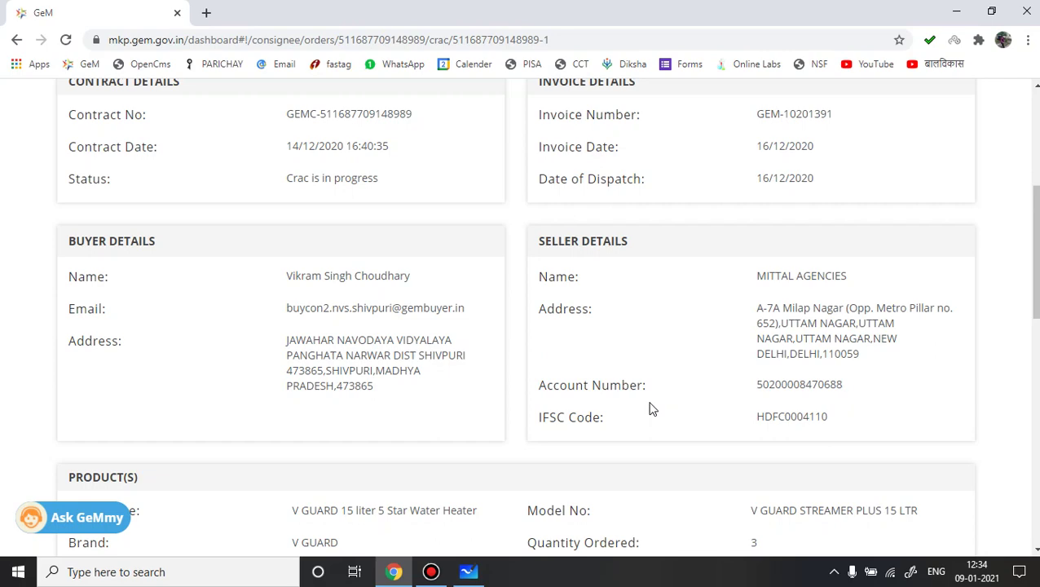
drag(1034, 277, 1034, 368)
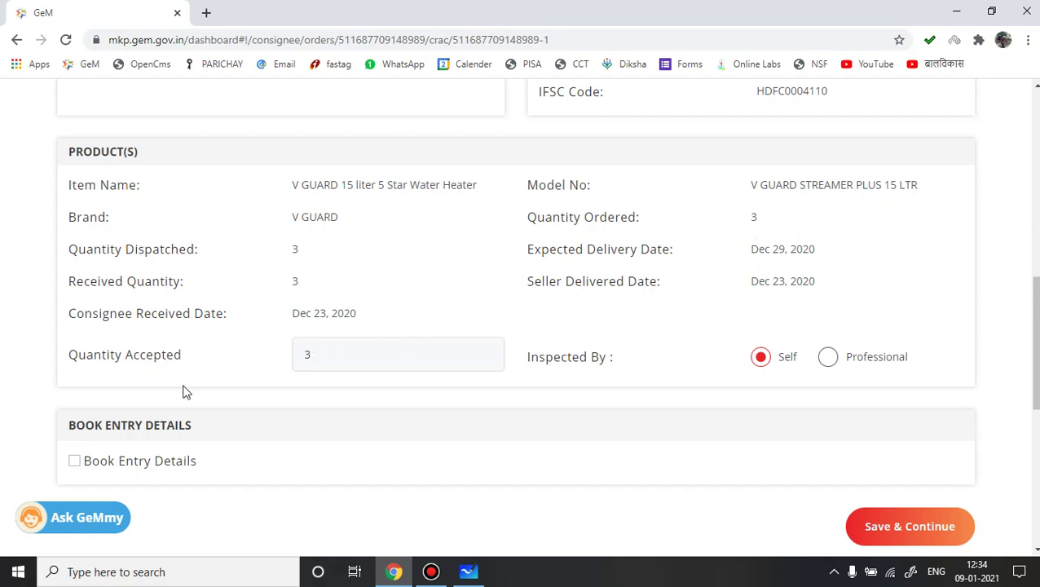
click(321, 355)
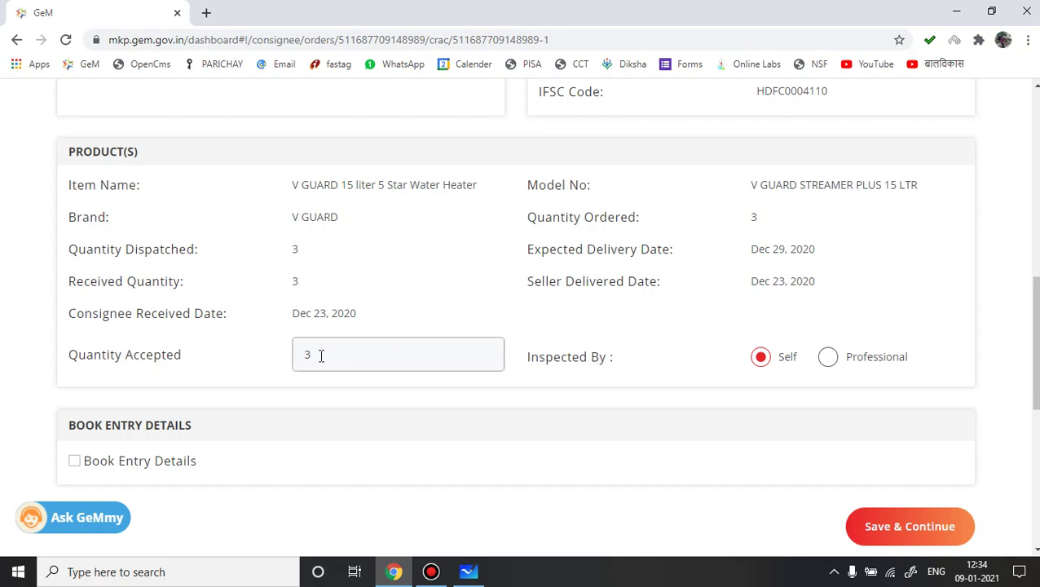
key(BackSpace)
text(2)
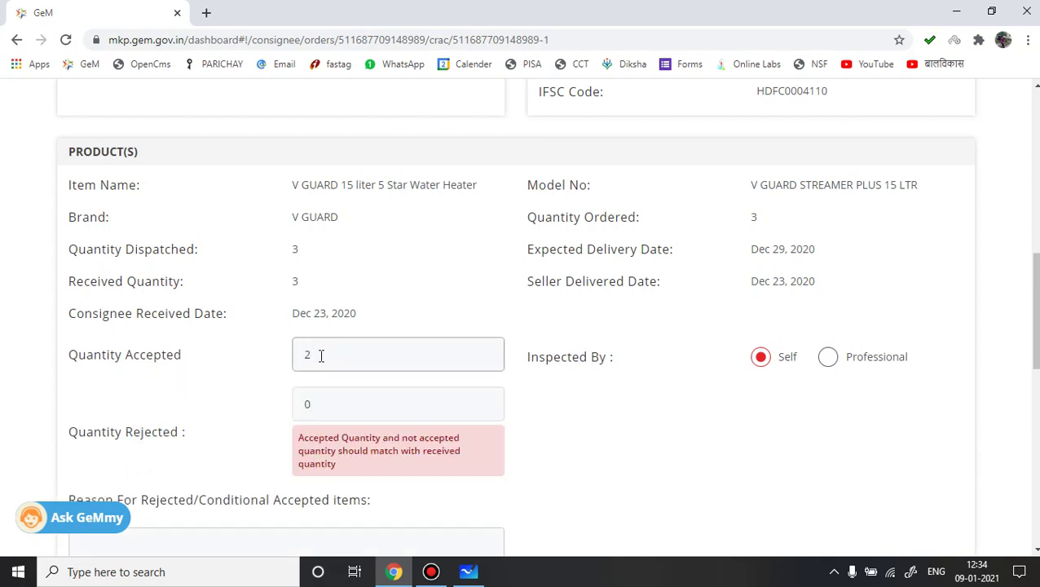
key(BackSpace)
text(3)
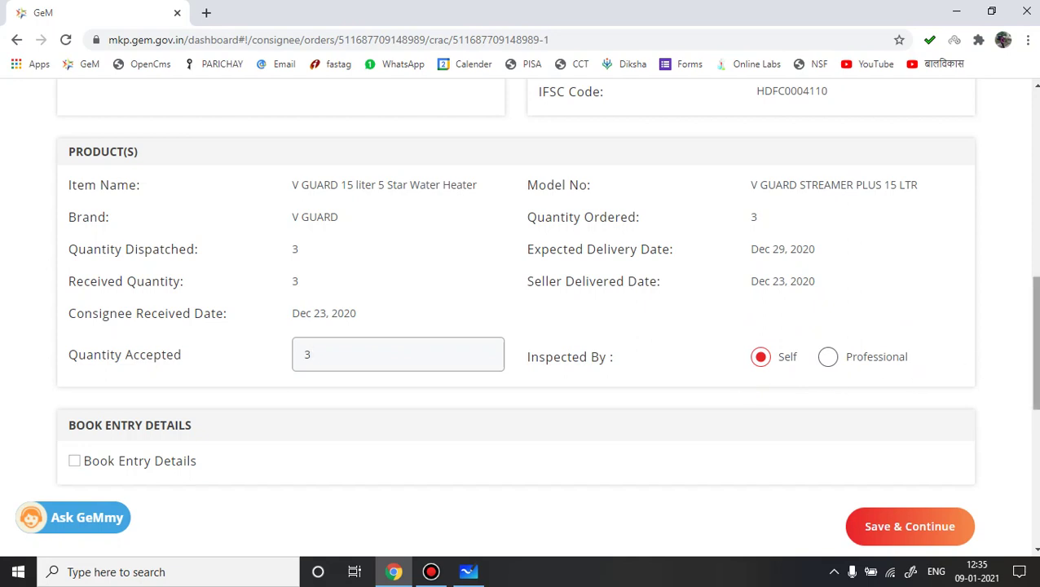
scroll(1037, 350, down, 1)
drag(1037, 350, 1037, 377)
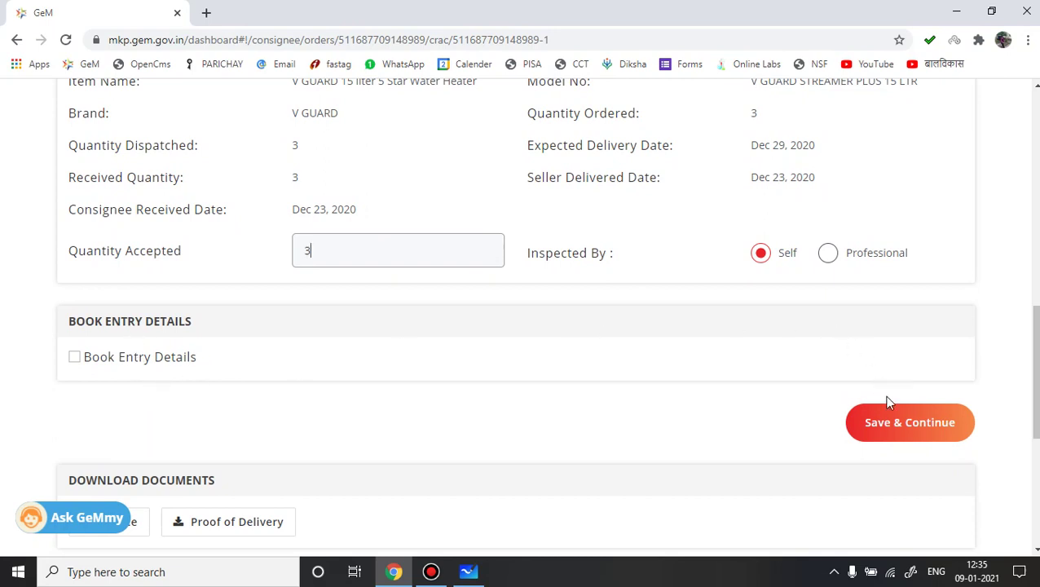
Step: Save the CRAC and review the verify page: 3 accepted, self-inspected, received Dec 23, 2020
click(901, 429)
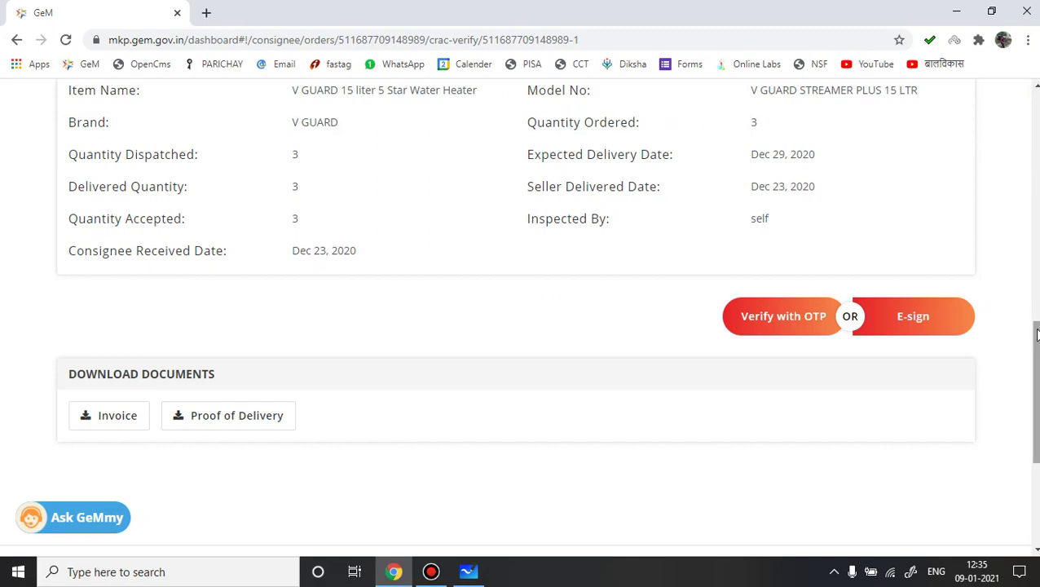
scroll(1037, 344, up, 2)
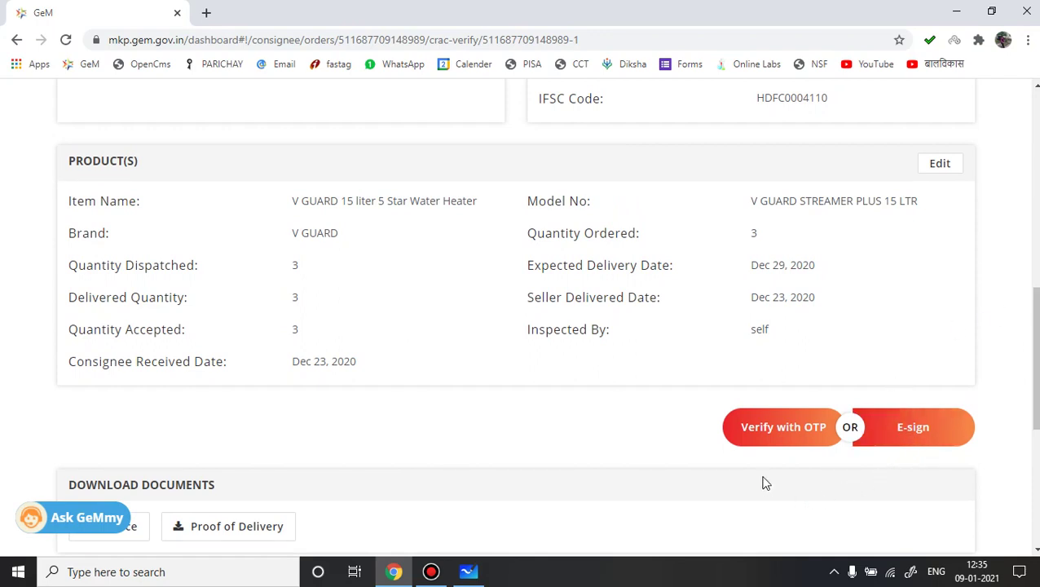
Step: Verify the CRAC with the one-time code received by OTP
click(776, 436)
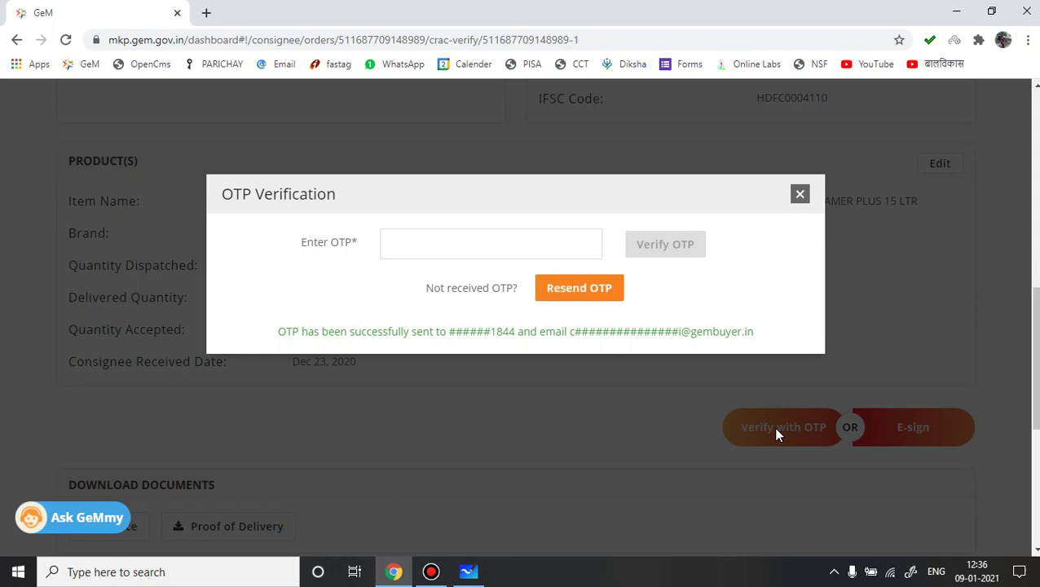
key(ctrl+v)
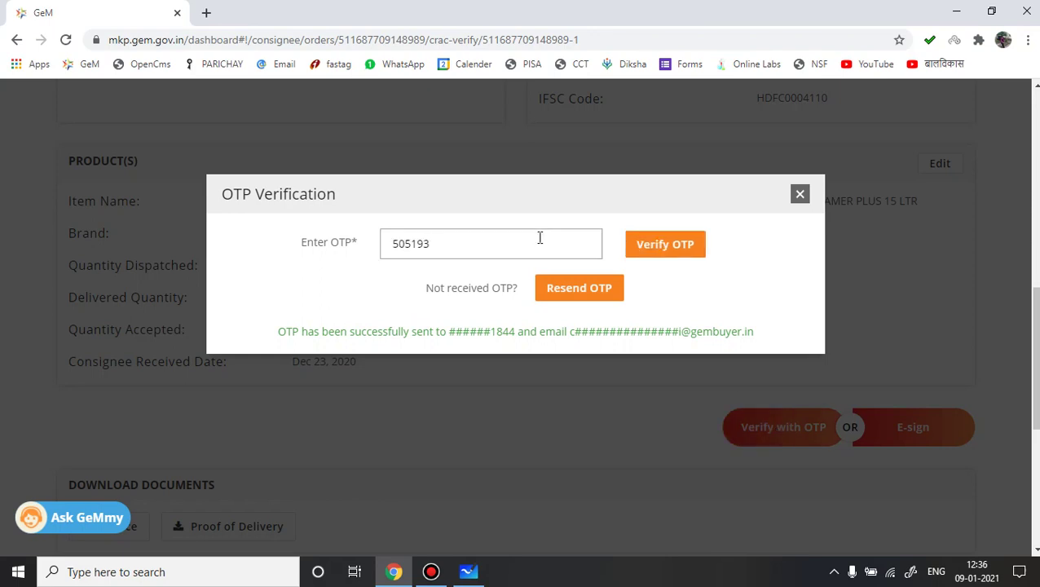
click(664, 244)
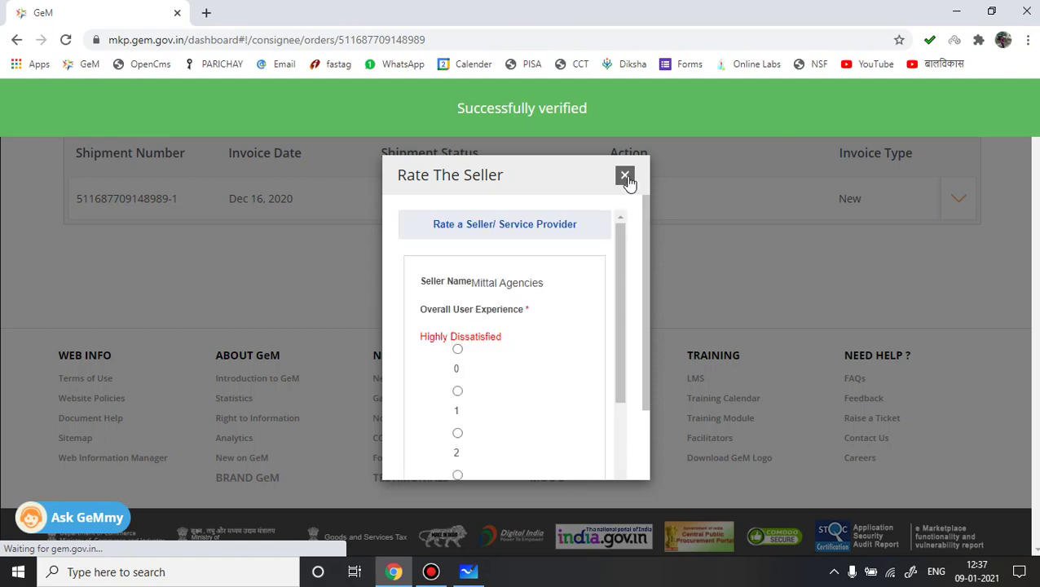
Step: Dismiss the seller rating prompt and review the shipment, now Eligible For Payment
click(625, 177)
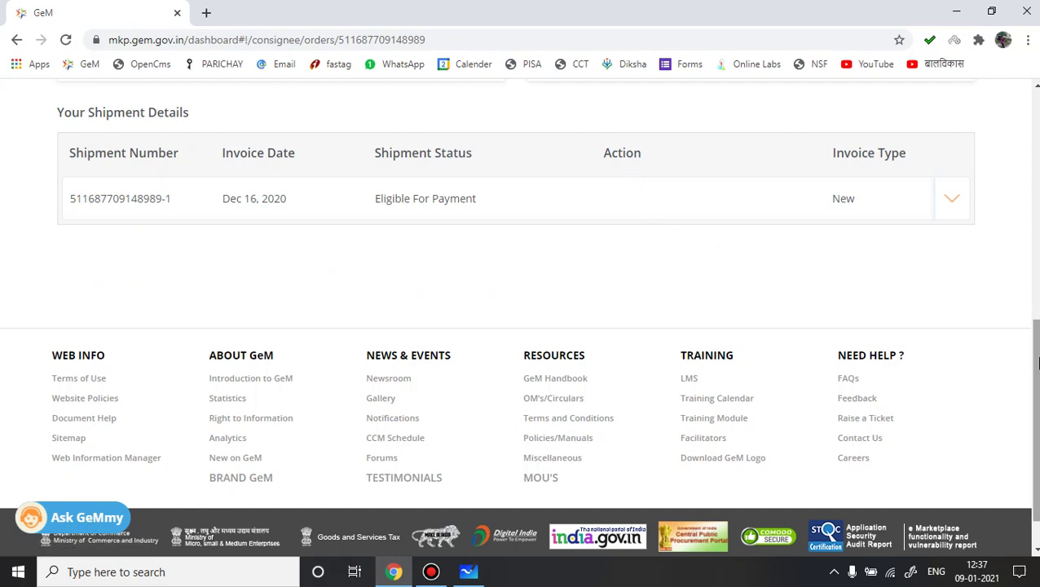
drag(1035, 407, 1034, 343)
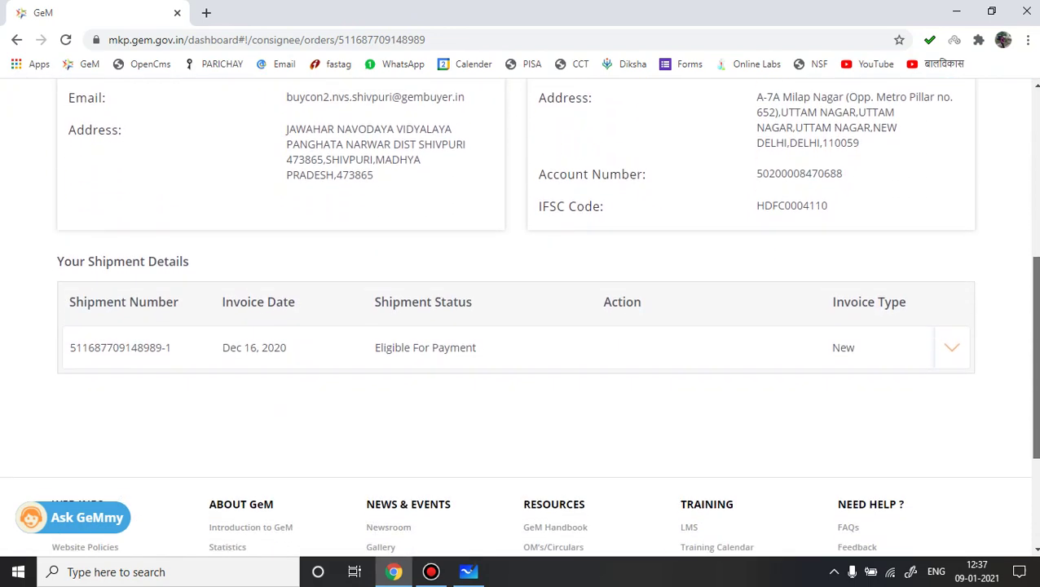
drag(1034, 302, 1034, 135)
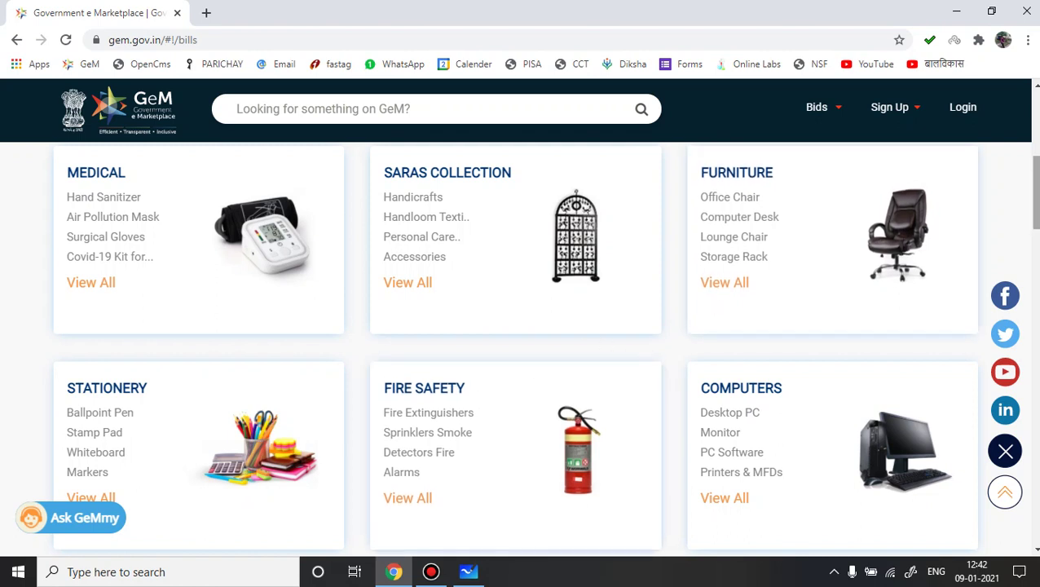
Step: Return to the top of the gem.gov.in home page and go to the Login page
scroll(520, 325, up, 4)
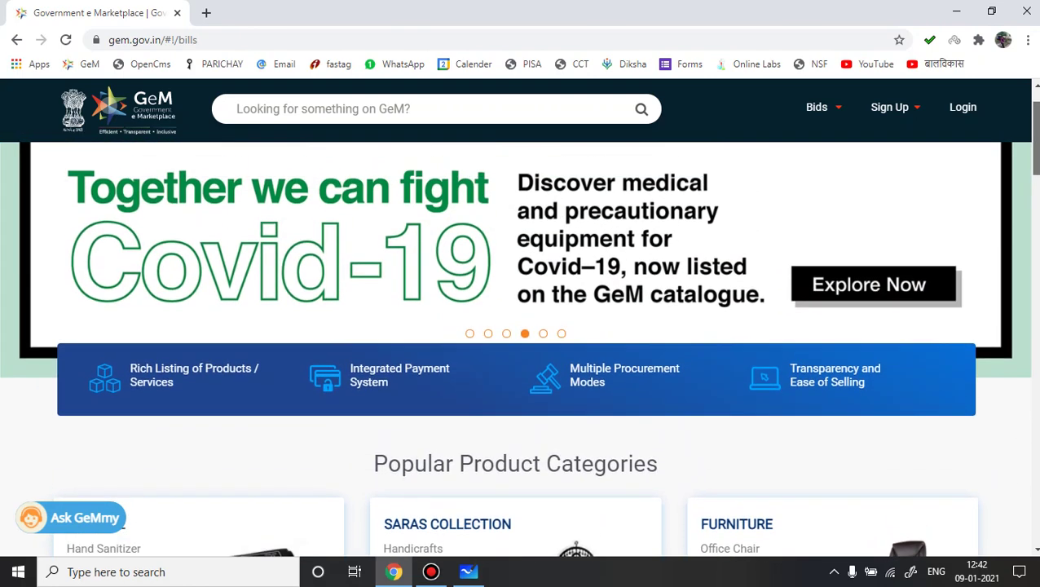
scroll(520, 325, up, 2)
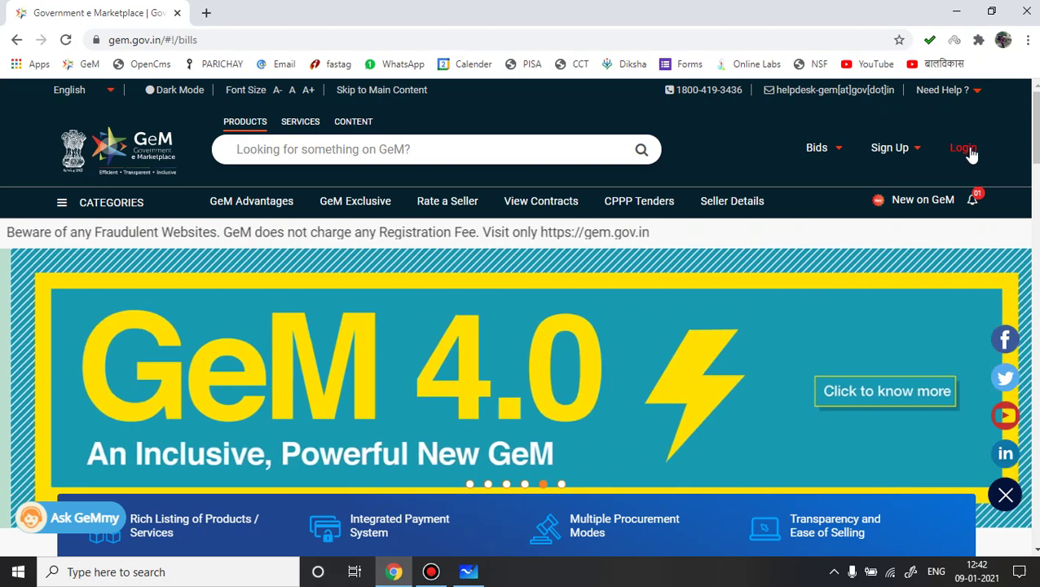
click(968, 153)
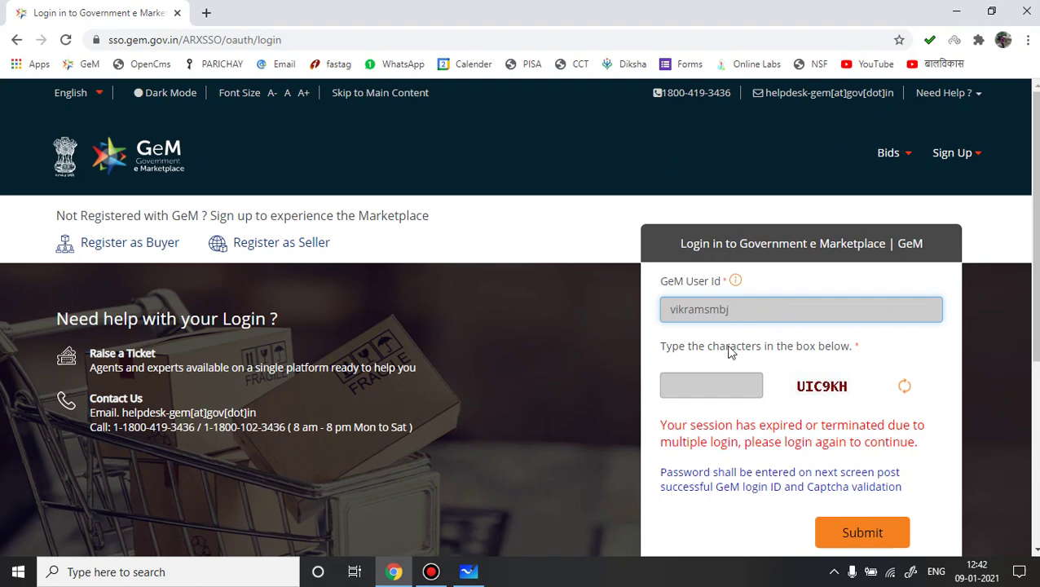
Step: Log back in with the captcha characters and the NIC e-mail password
click(708, 388)
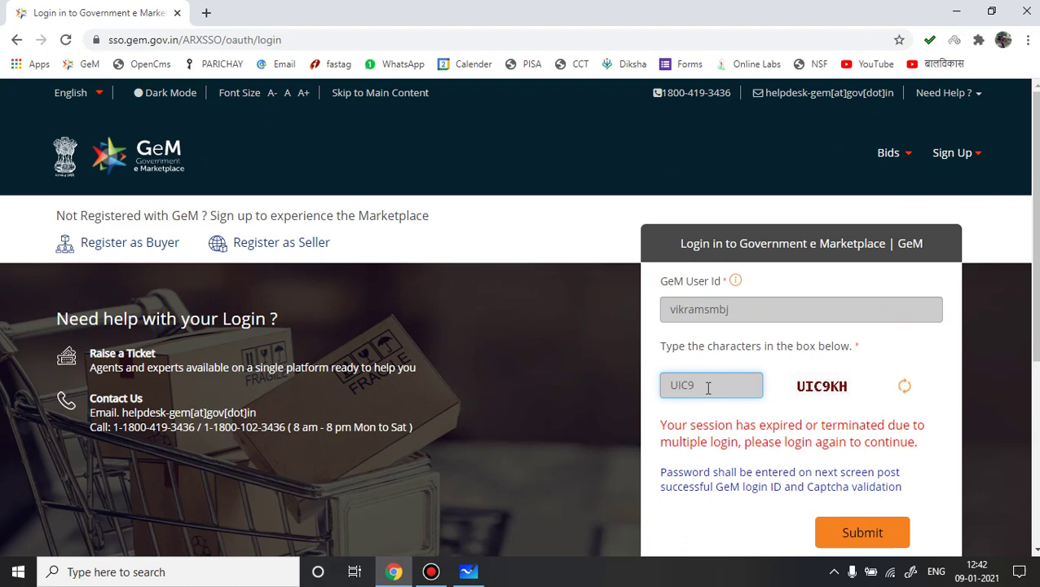
click(865, 537)
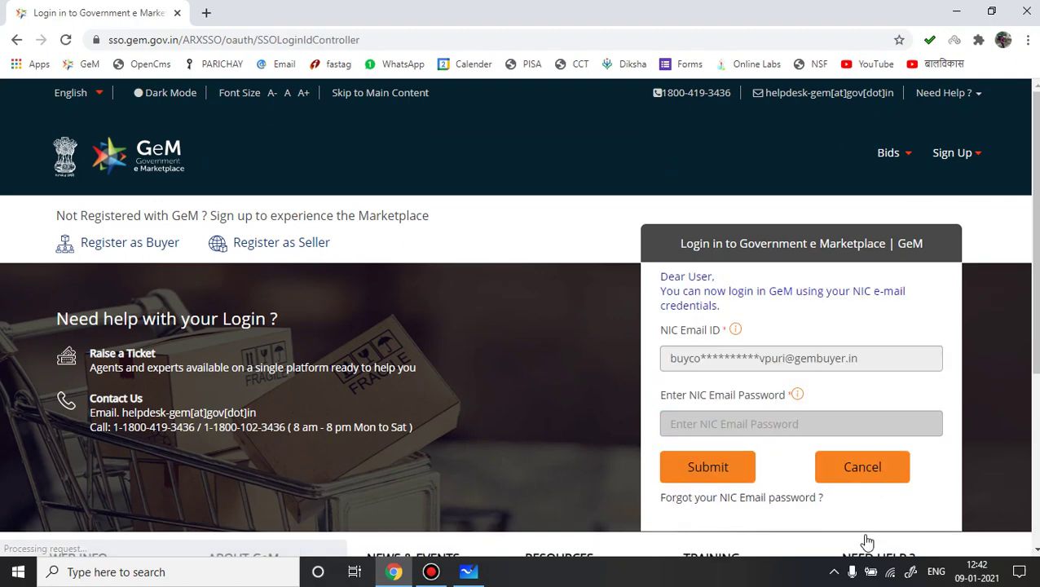
click(714, 473)
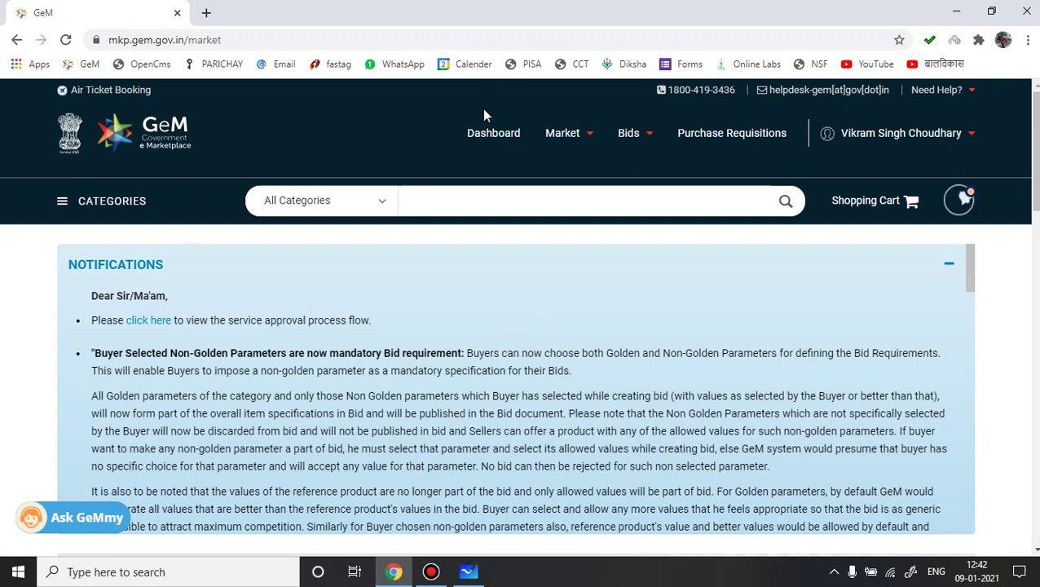
Step: From the buyer dashboard's Recent Orders, open the V GUARD 15 liter water heater order
click(485, 142)
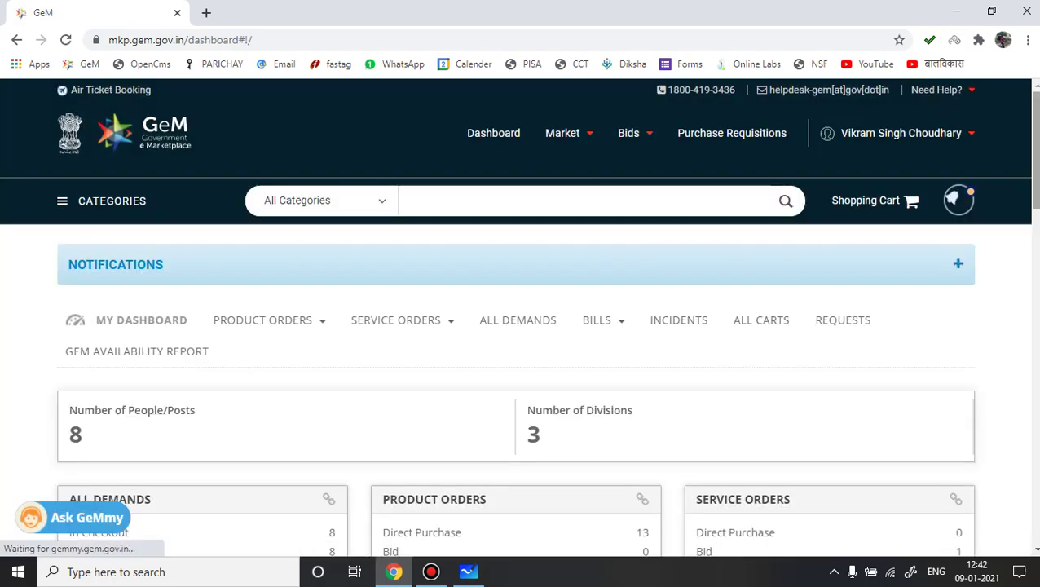
drag(1033, 151, 1033, 278)
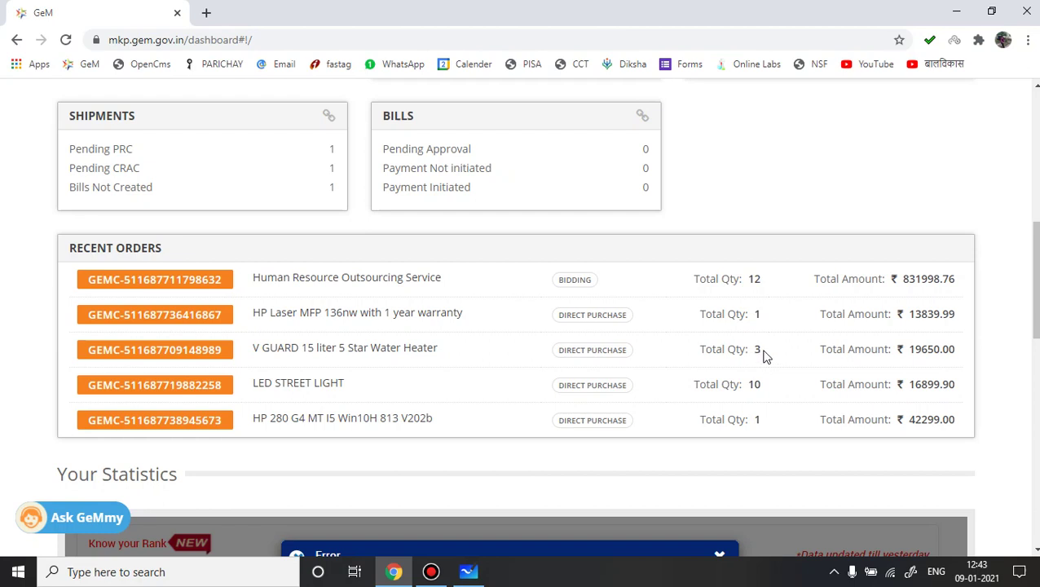
click(140, 357)
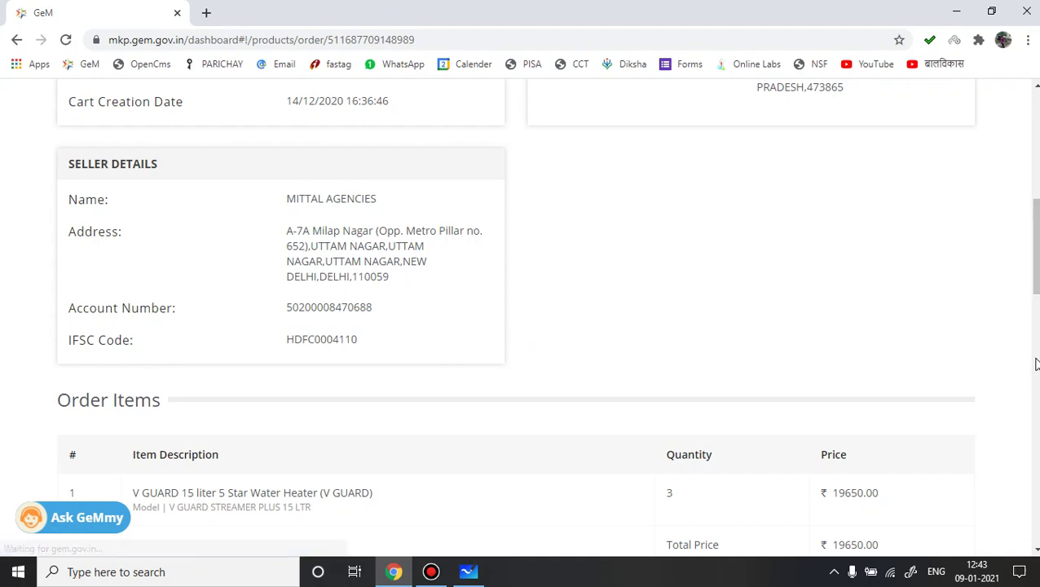
Step: Review the order's 3 units, Others payment details and delivery locations, then show the BILLS options
drag(1036, 280, 1035, 312)
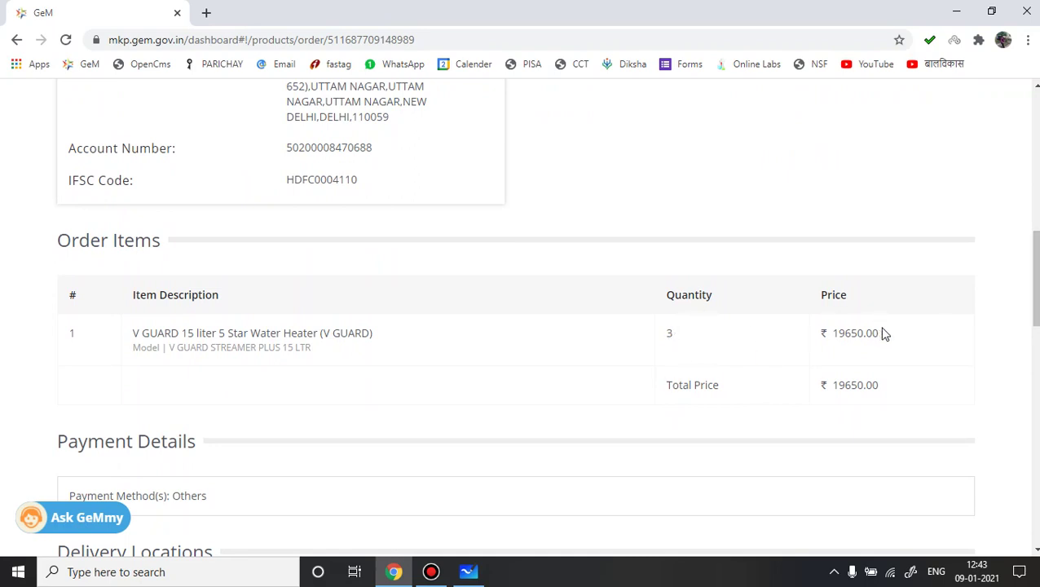
drag(1036, 285, 1036, 365)
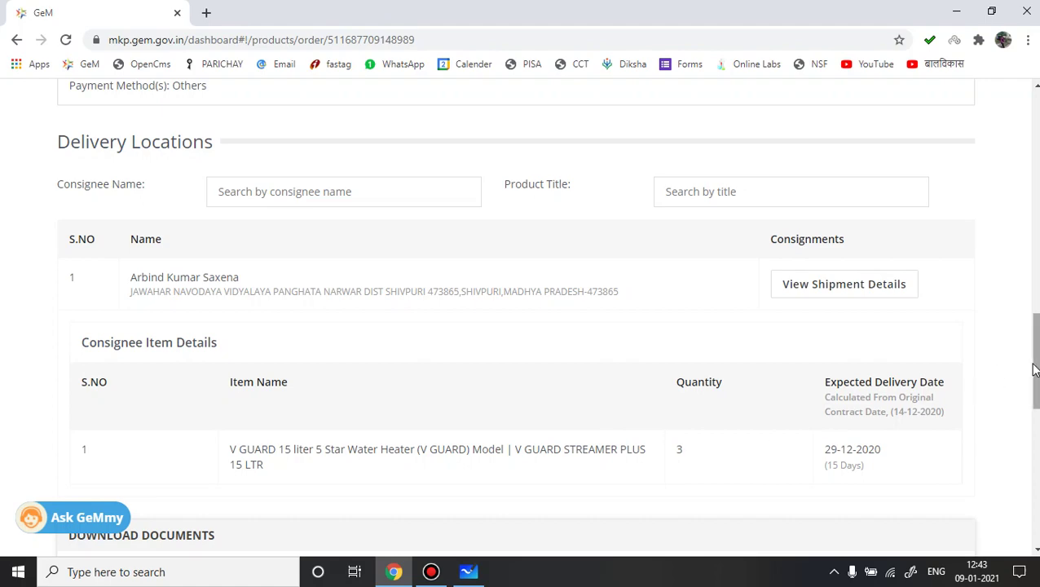
drag(1033, 368, 1033, 149)
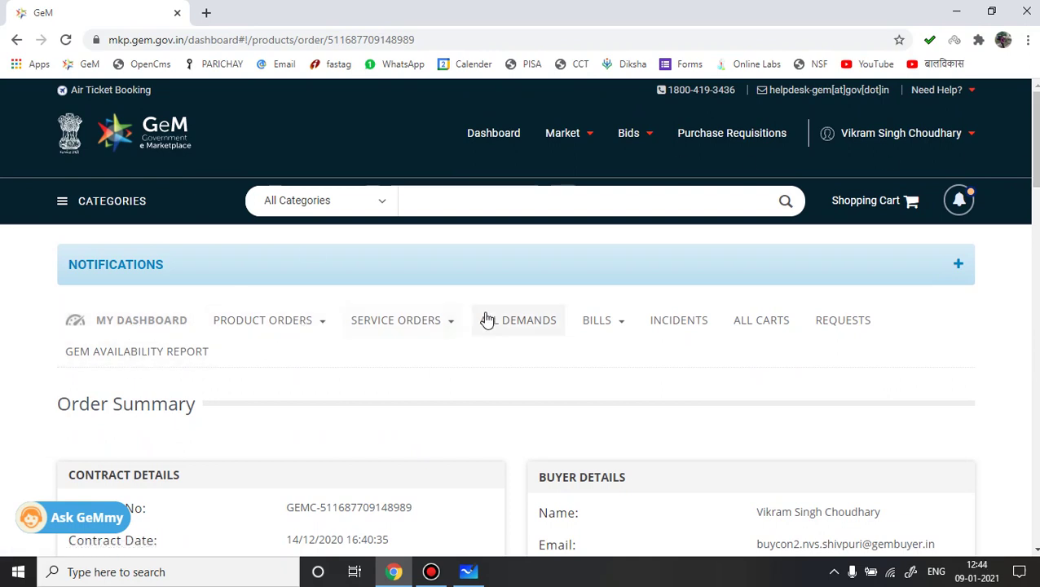
click(619, 328)
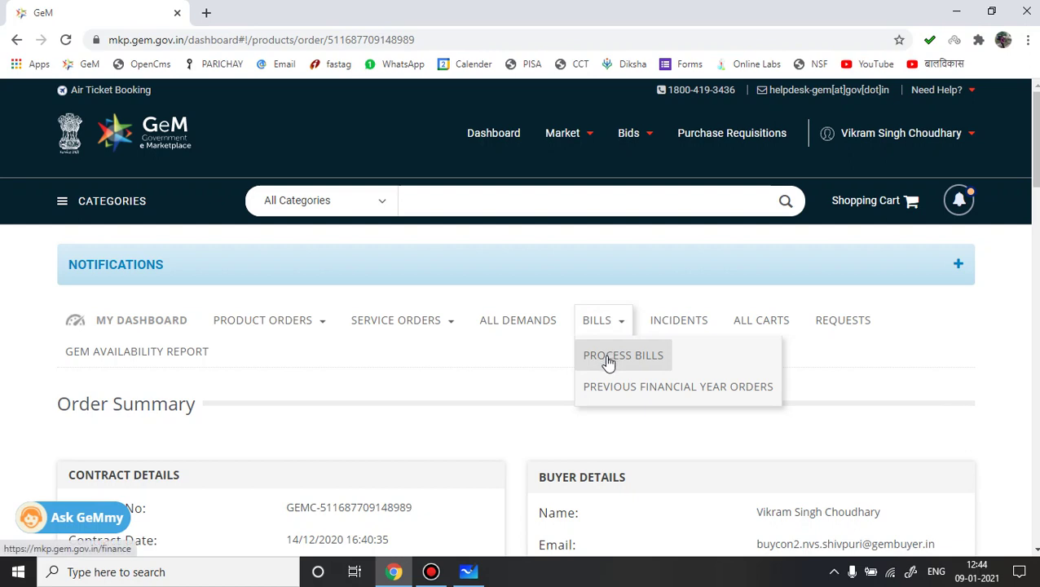
Step: Open the Process Bills page for the Others payment method
click(607, 359)
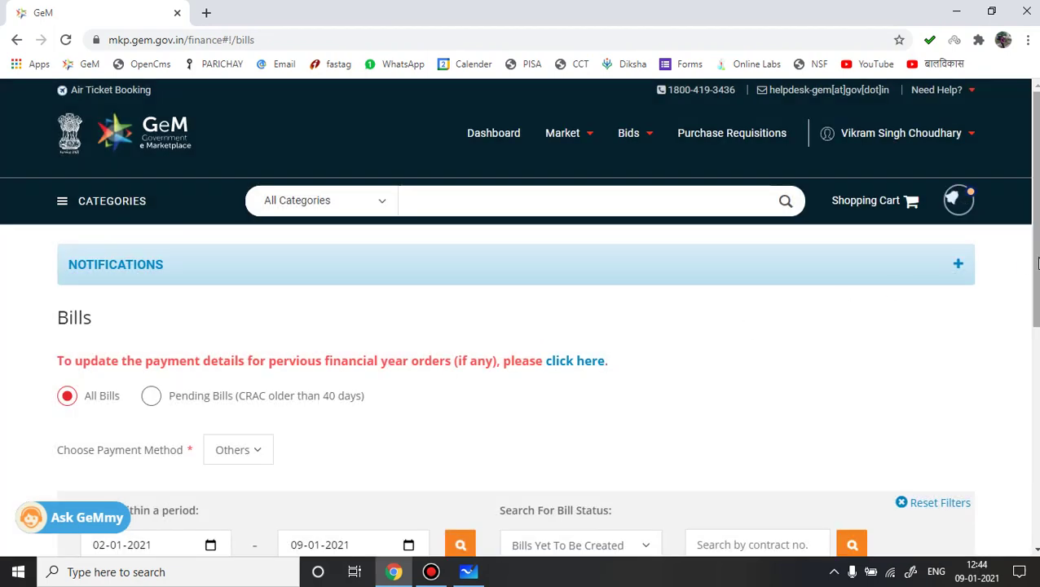
scroll(1037, 262, down, 3)
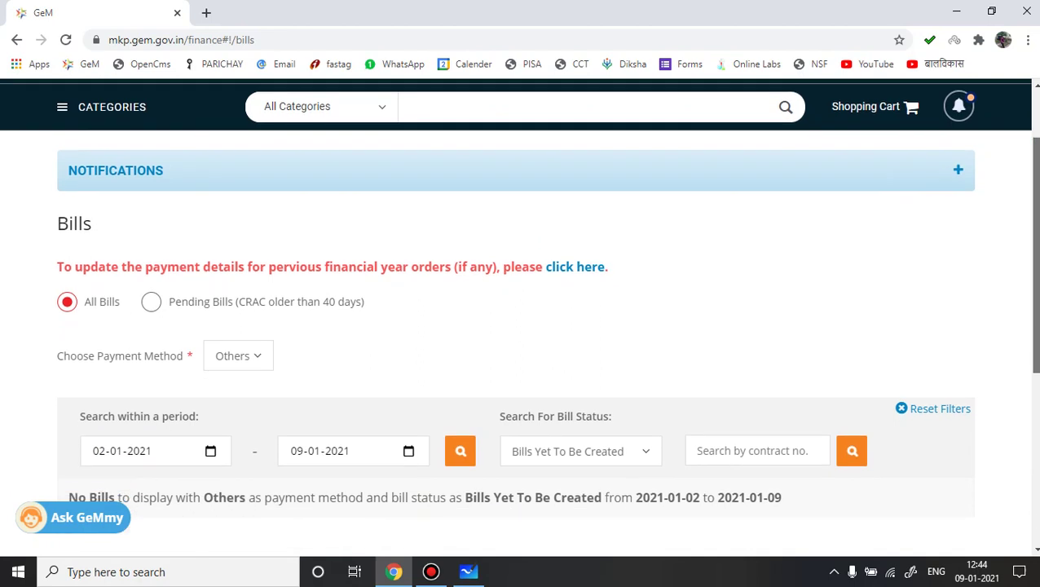
scroll(1037, 326, down, 3)
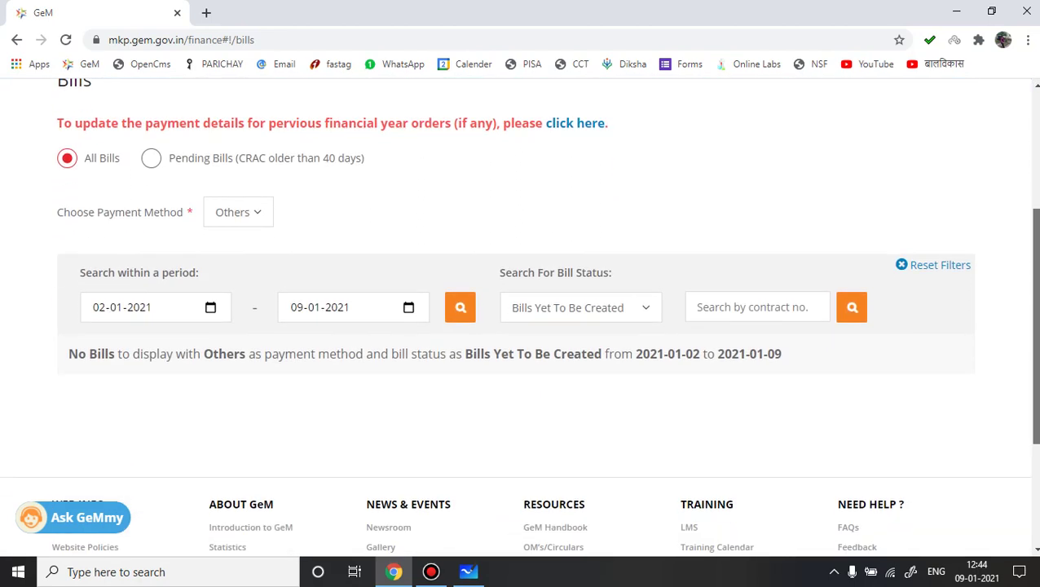
scroll(1036, 326, down, 2)
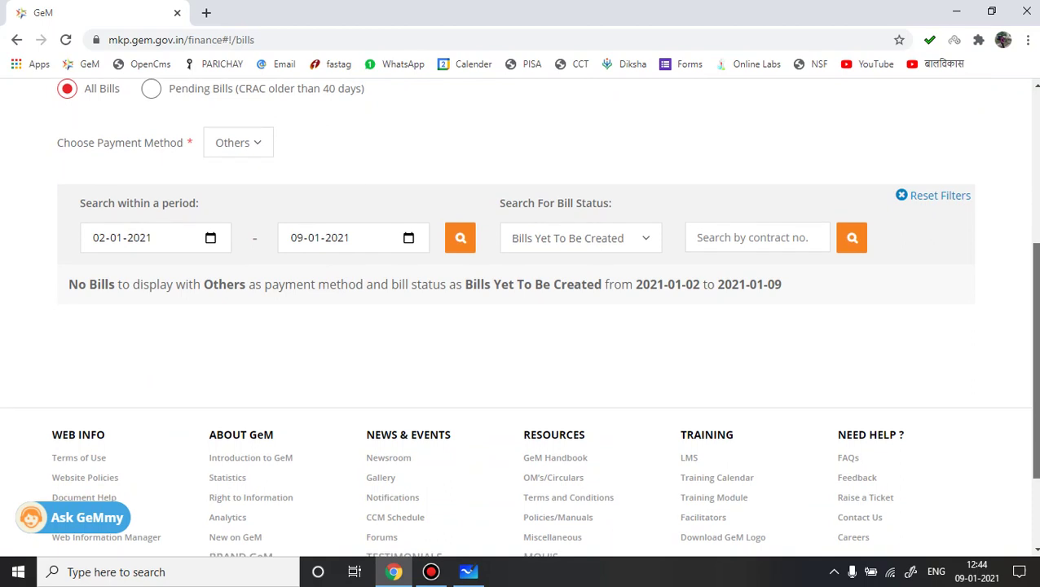
scroll(1037, 326, down, 1)
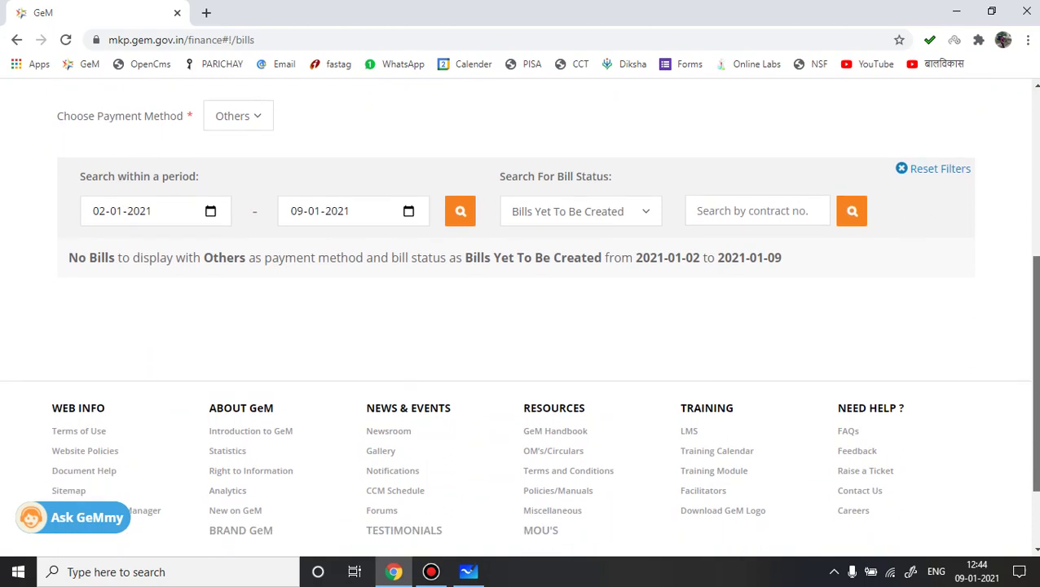
scroll(1036, 326, up, 1)
drag(1037, 383, 1036, 360)
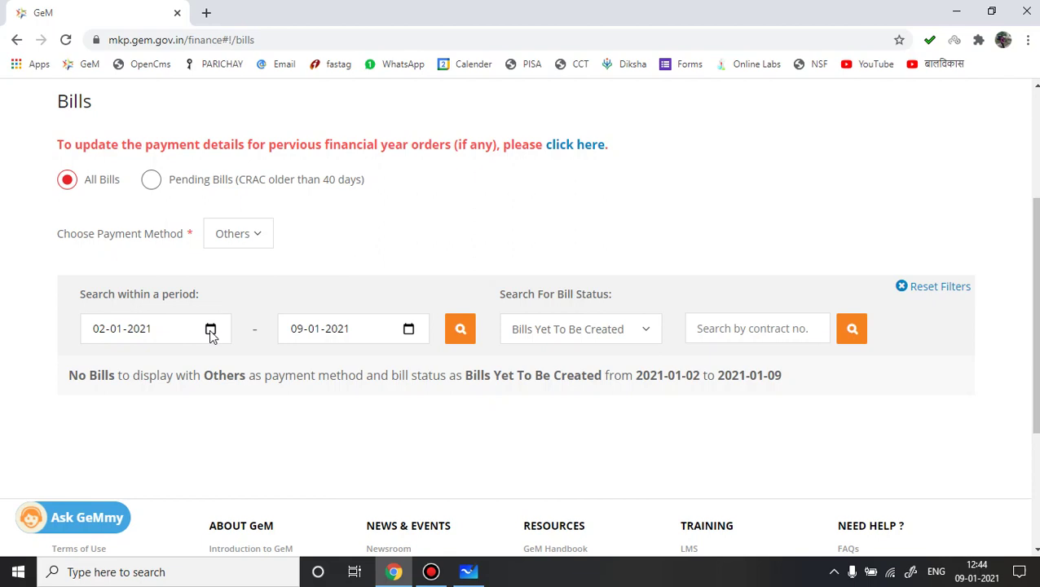
Step: Set the search period's start date to 02-12-2020
click(211, 334)
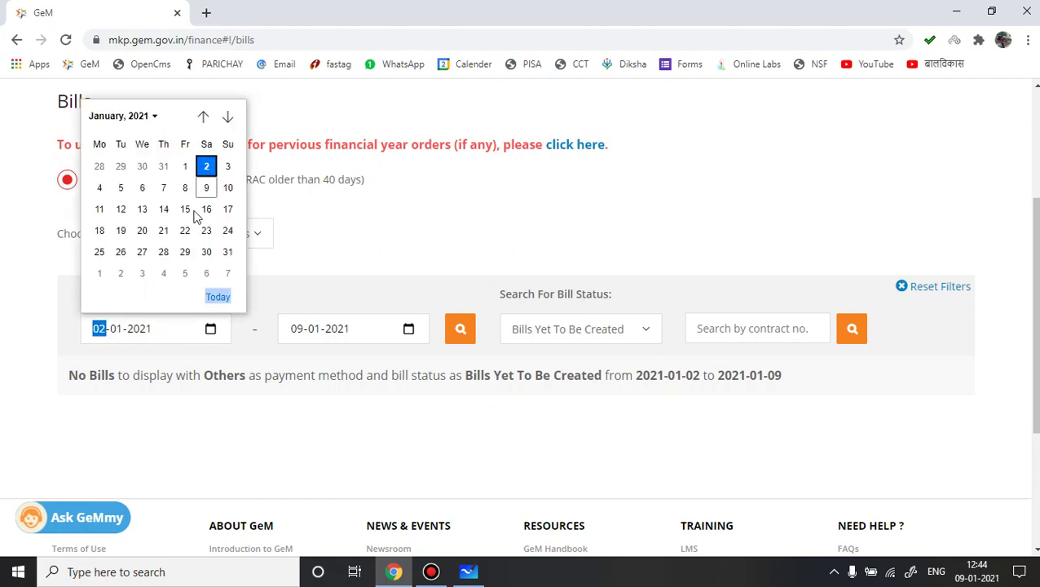
click(204, 118)
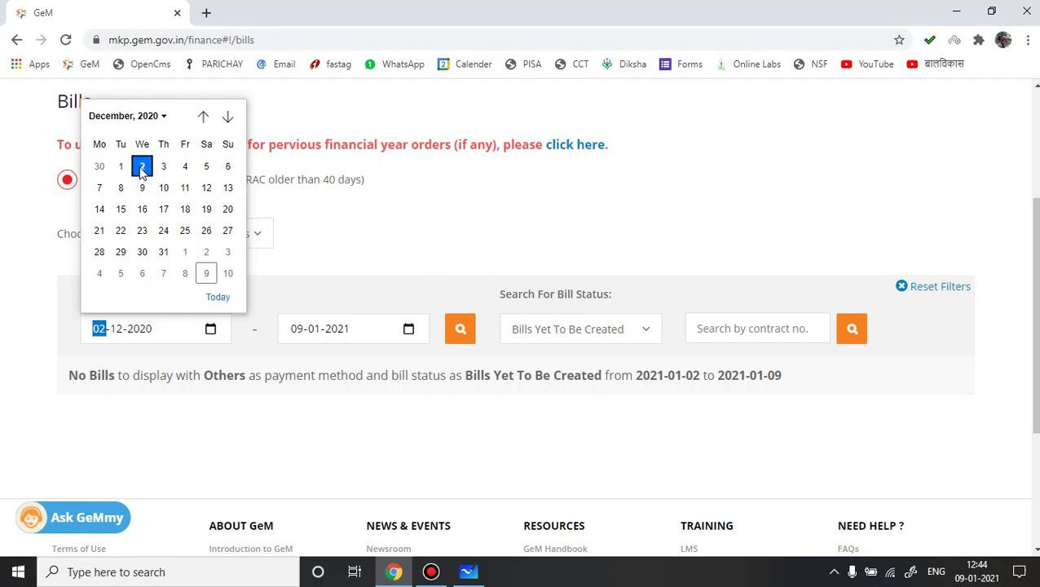
click(142, 169)
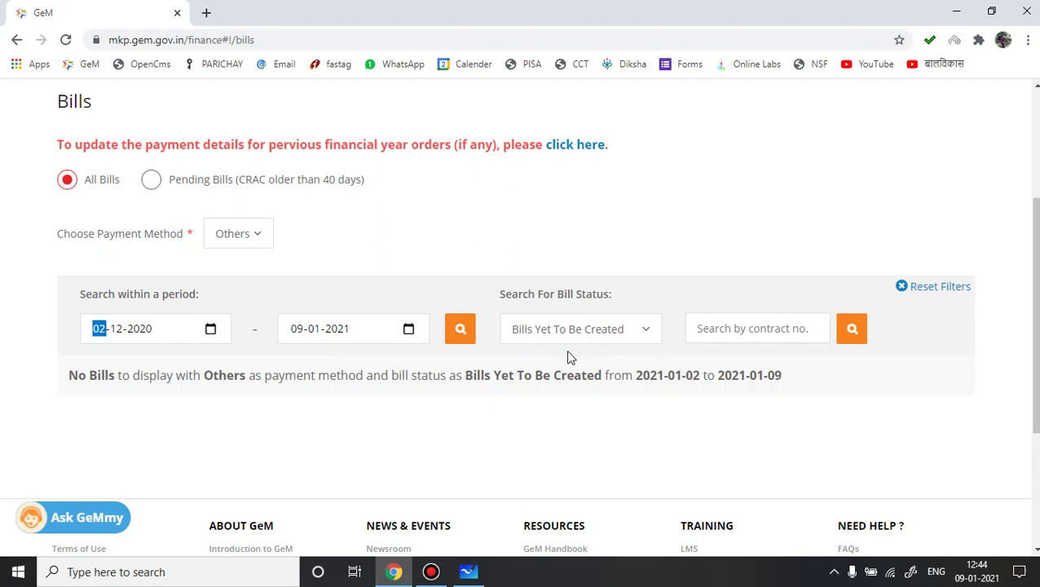
Step: Search bills from 02-12-2020 and expand the water-heater contract's pending 19650 invoice
click(461, 332)
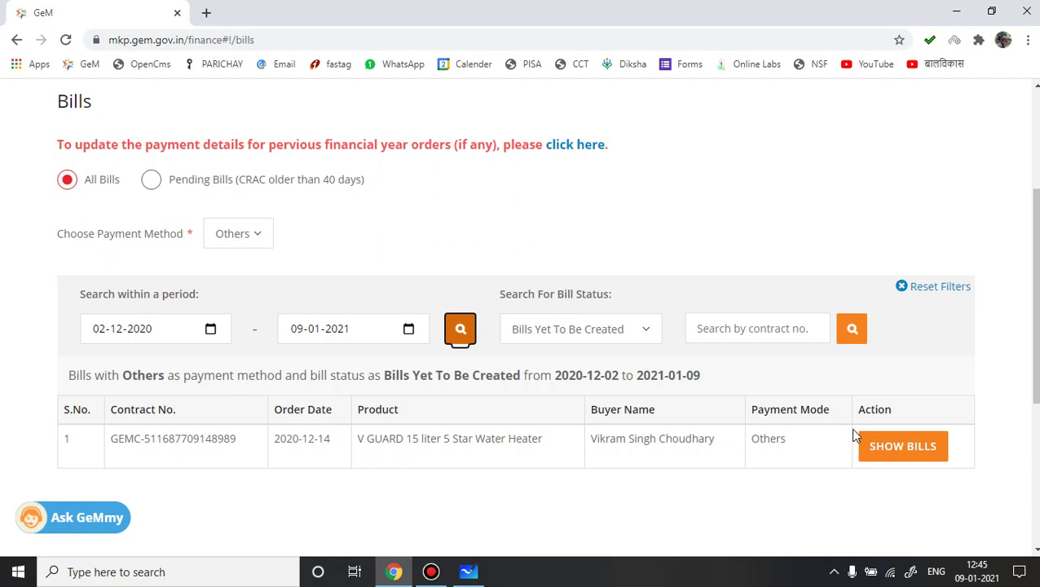
click(902, 450)
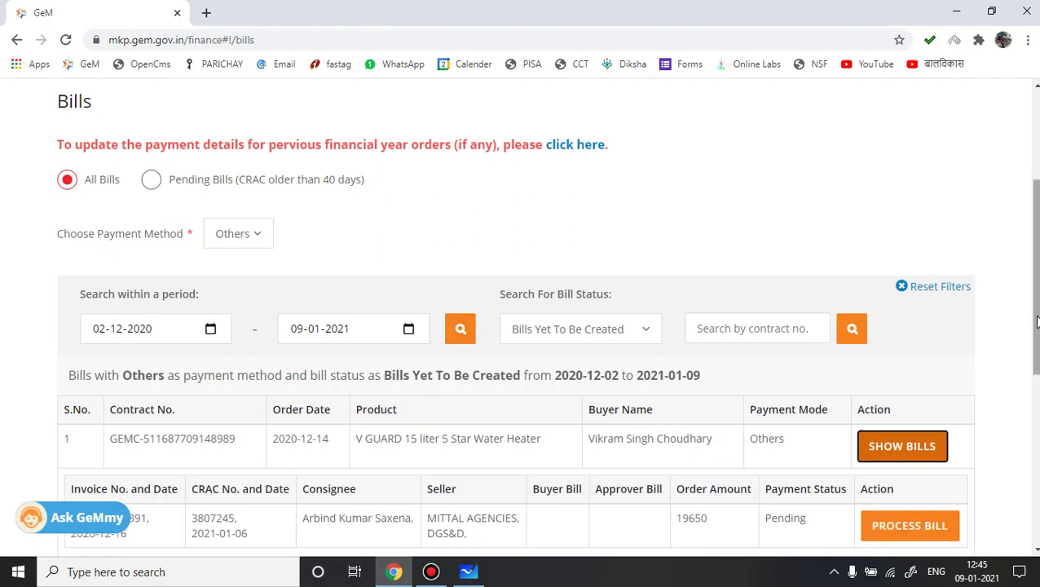
drag(1037, 322, 1036, 387)
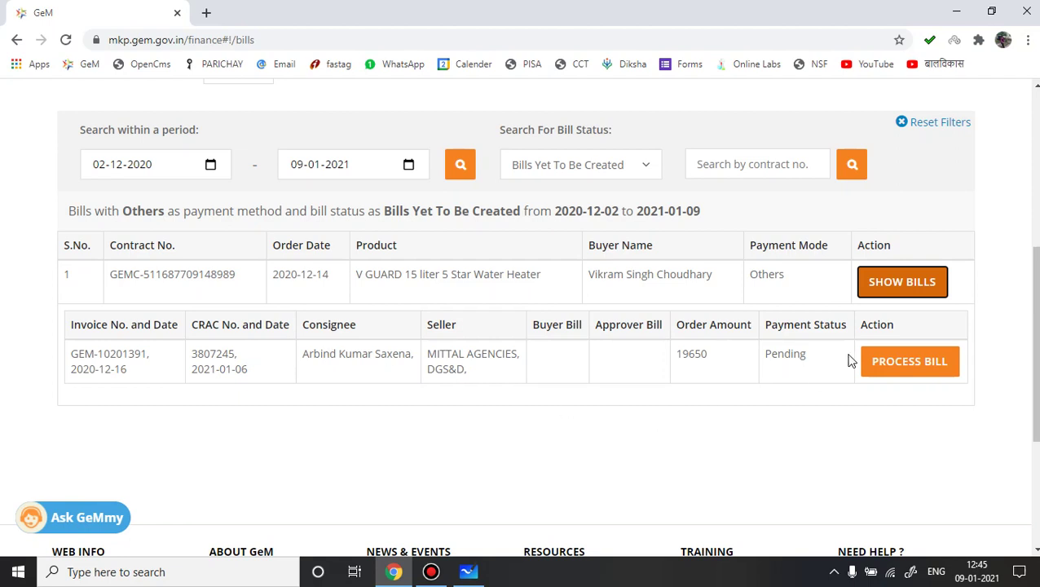
Step: Start processing the water-heater invoice and review details down to the 19,650.00 net bill amount
click(906, 366)
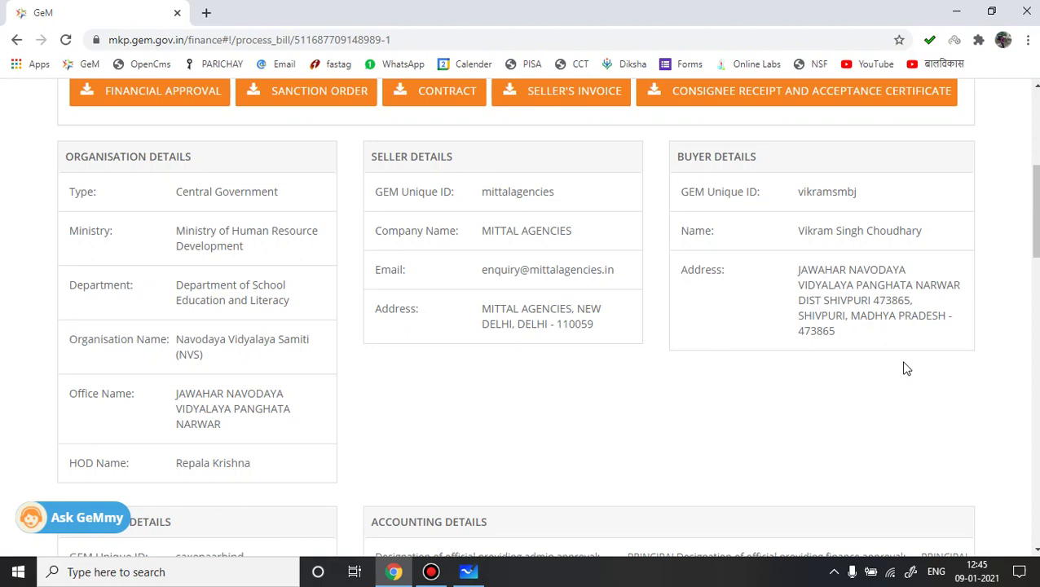
drag(1035, 211, 1036, 178)
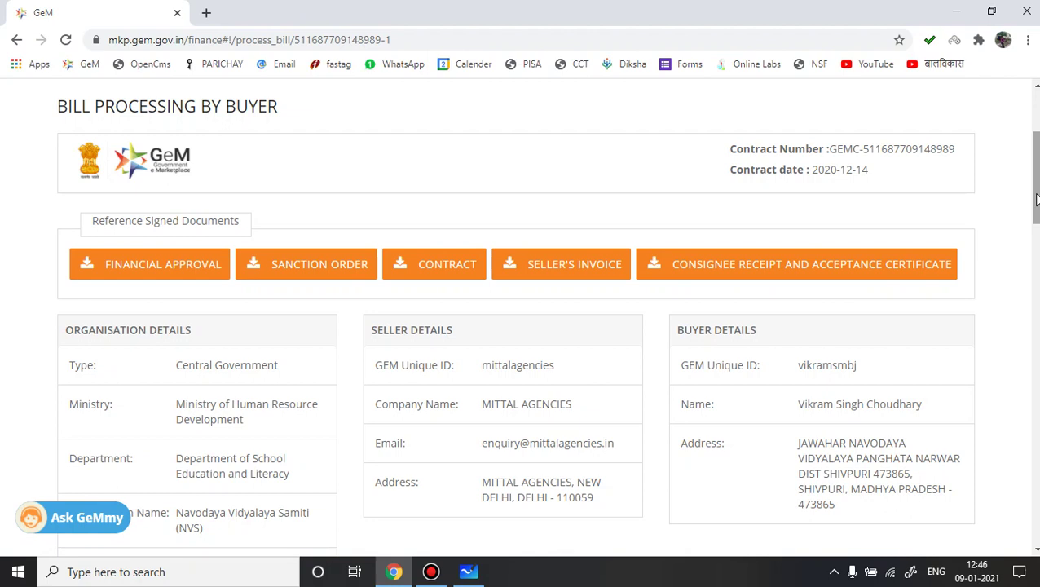
drag(1036, 198, 1036, 231)
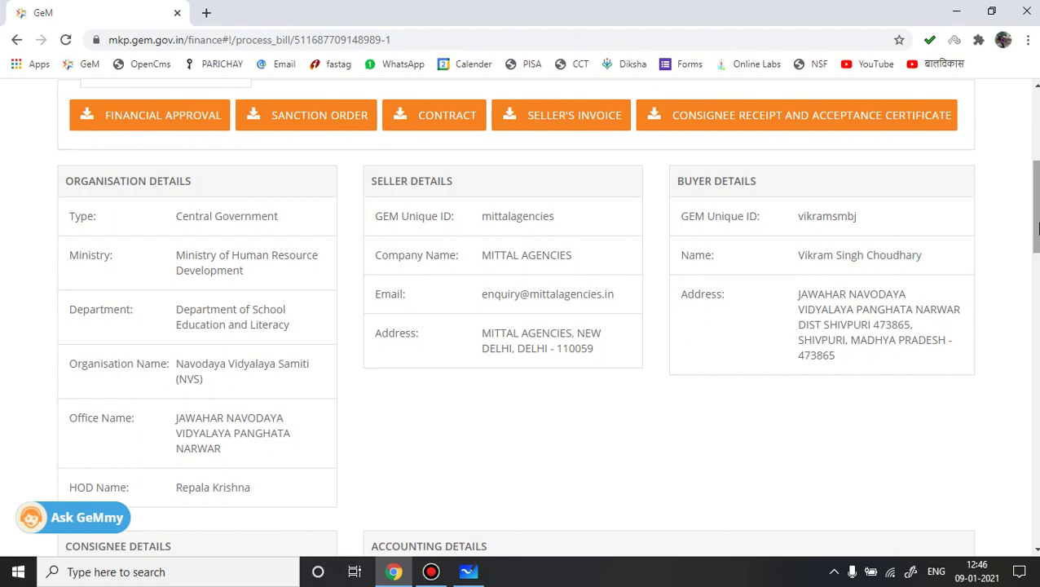
drag(1036, 230, 1036, 412)
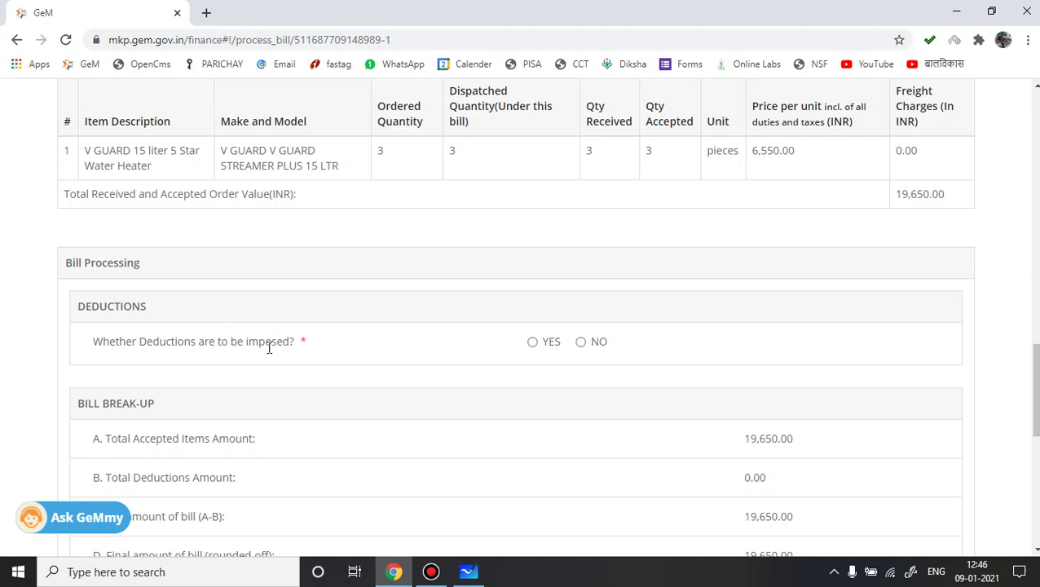
Step: Set deductions to No and save the 19,650.00 water-heater bill as a draft
click(532, 342)
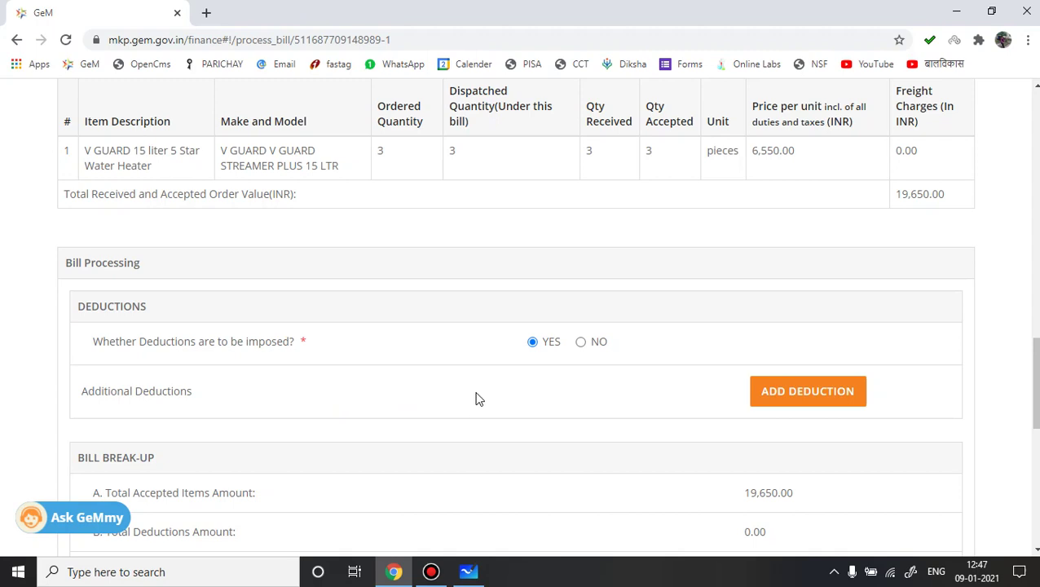
click(581, 343)
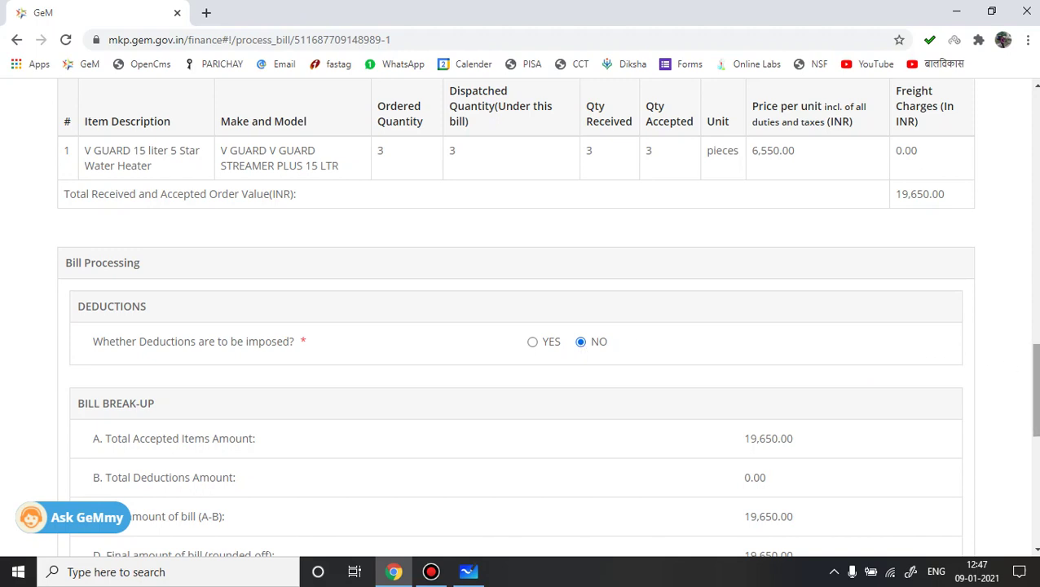
scroll(1035, 389, down, 2)
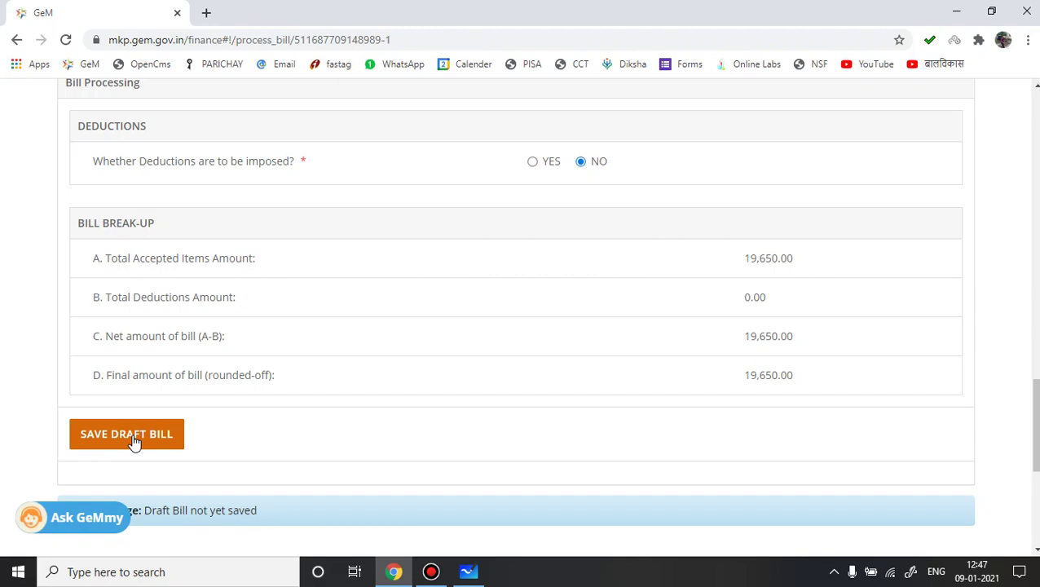
click(134, 441)
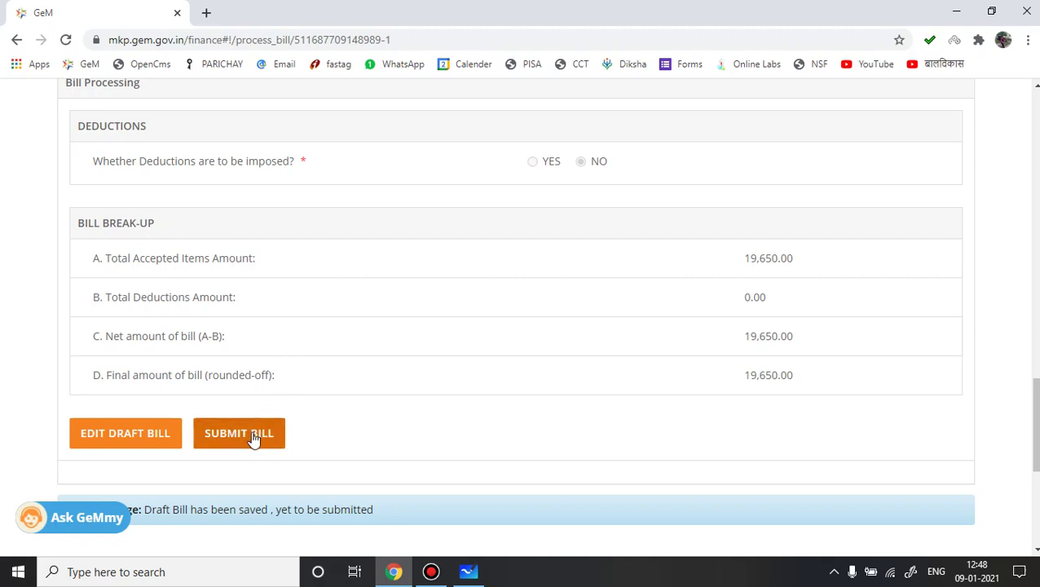
Step: Submit the draft water-heater bill and rate the seller 5 (Highly Satisfied)
click(253, 436)
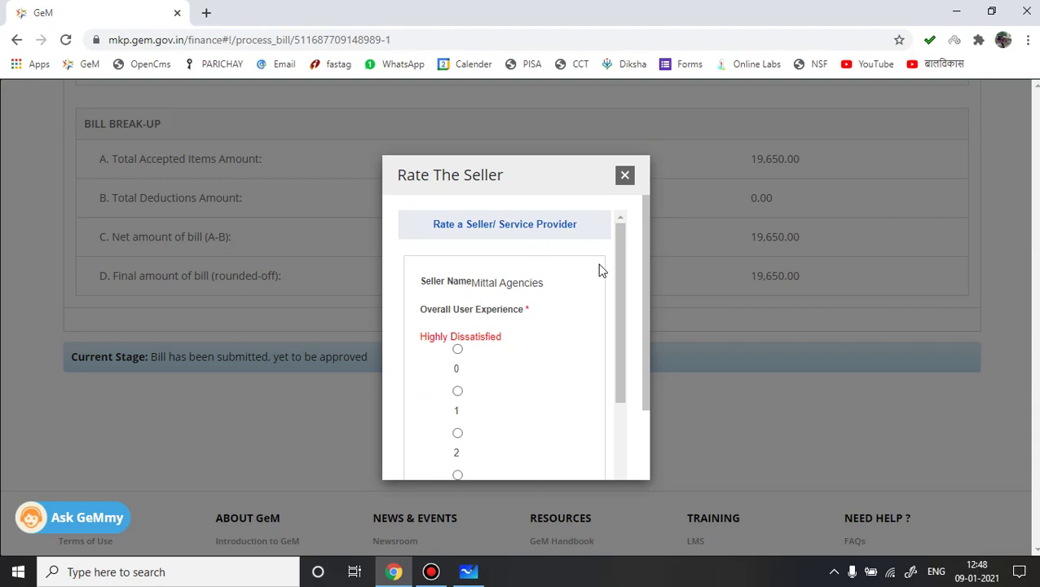
drag(618, 273, 624, 386)
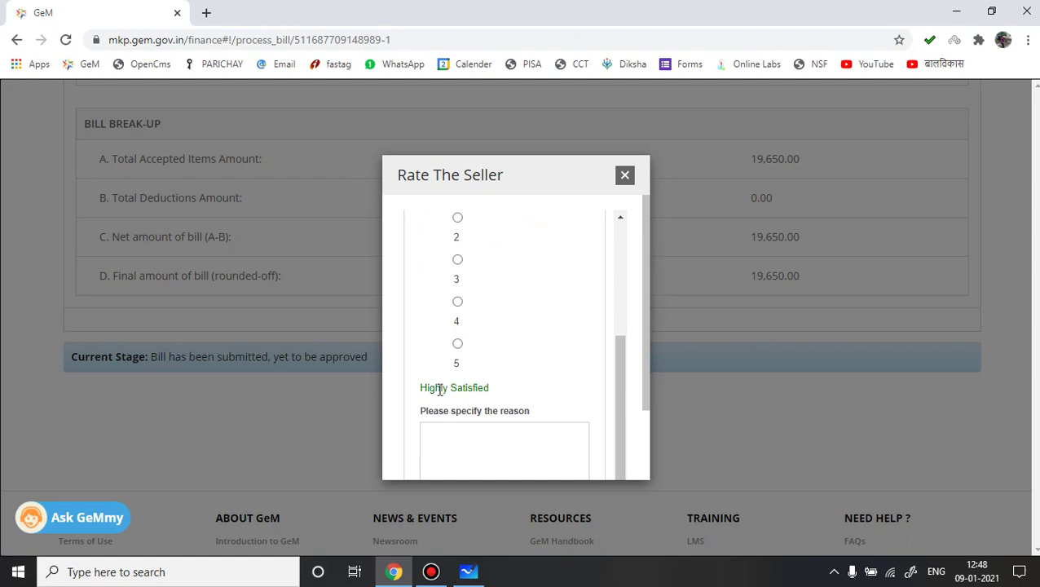
click(458, 345)
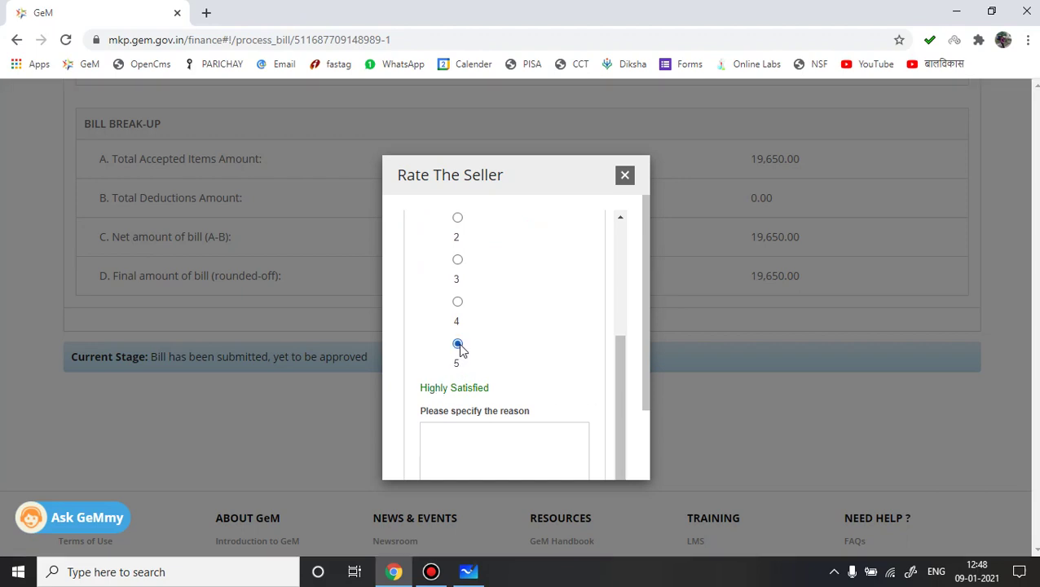
click(458, 447)
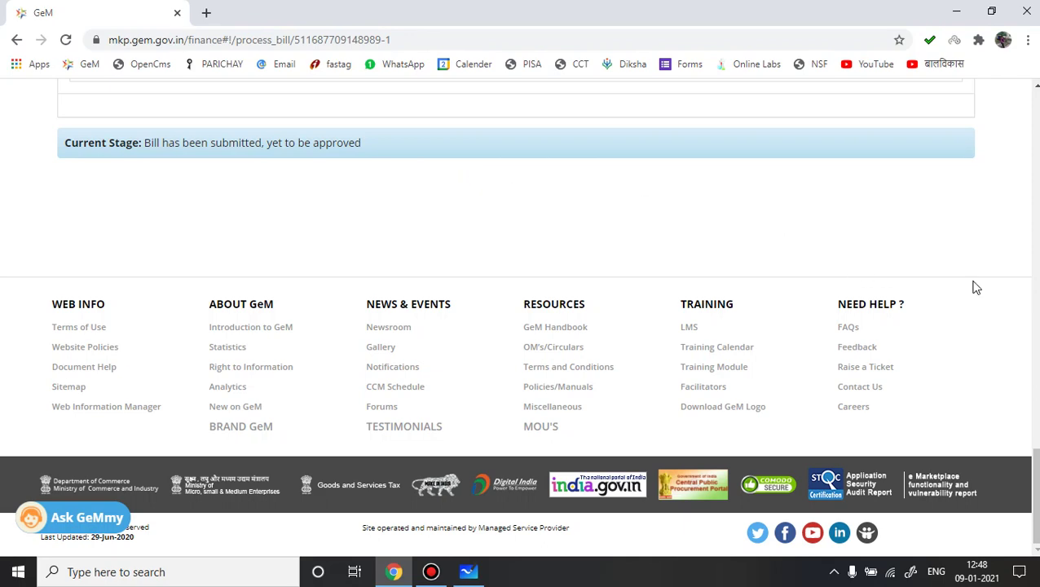
drag(1036, 467, 1037, 394)
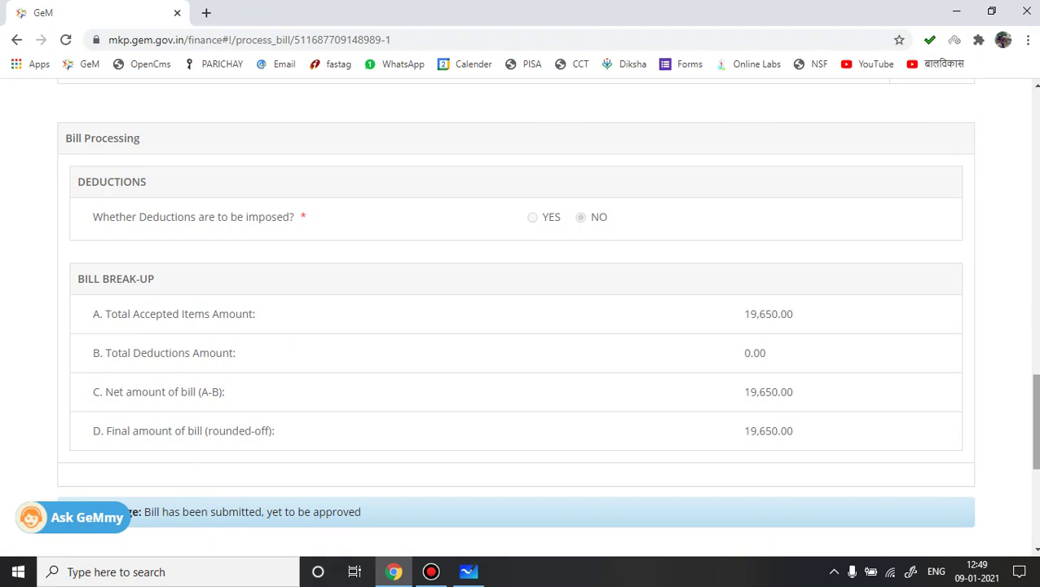
drag(1037, 399, 1037, 116)
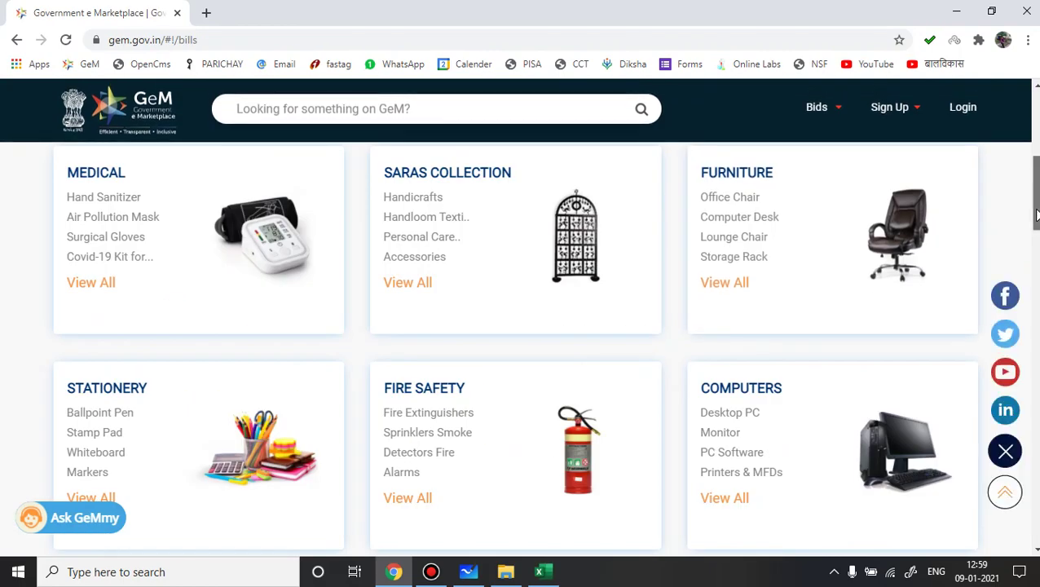
Step: Log in with the buyer's GeM user ID and the captcha characters
scroll(1038, 263, up, 2)
scroll(520, 326, up, 5)
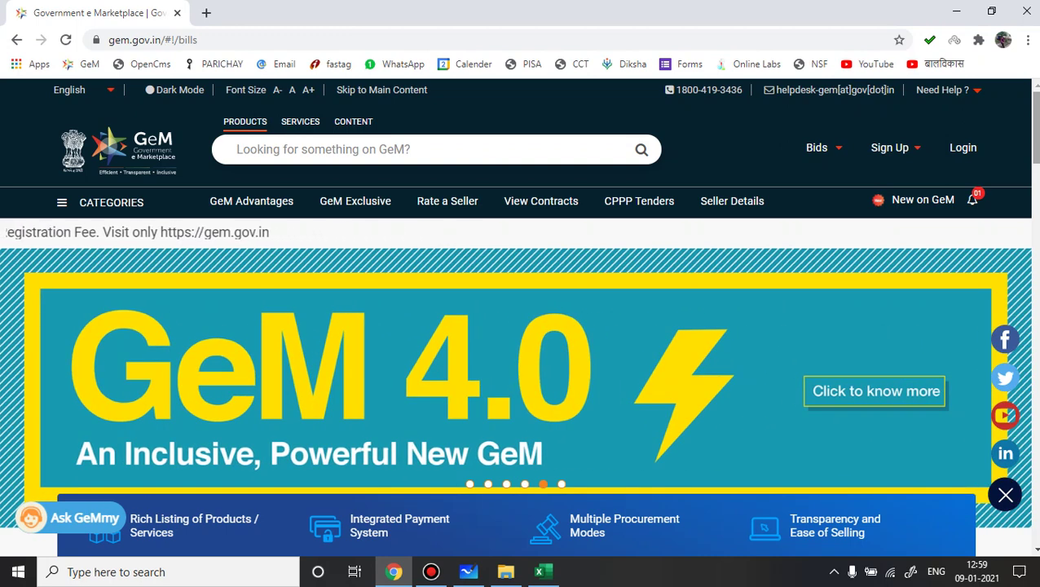
click(964, 149)
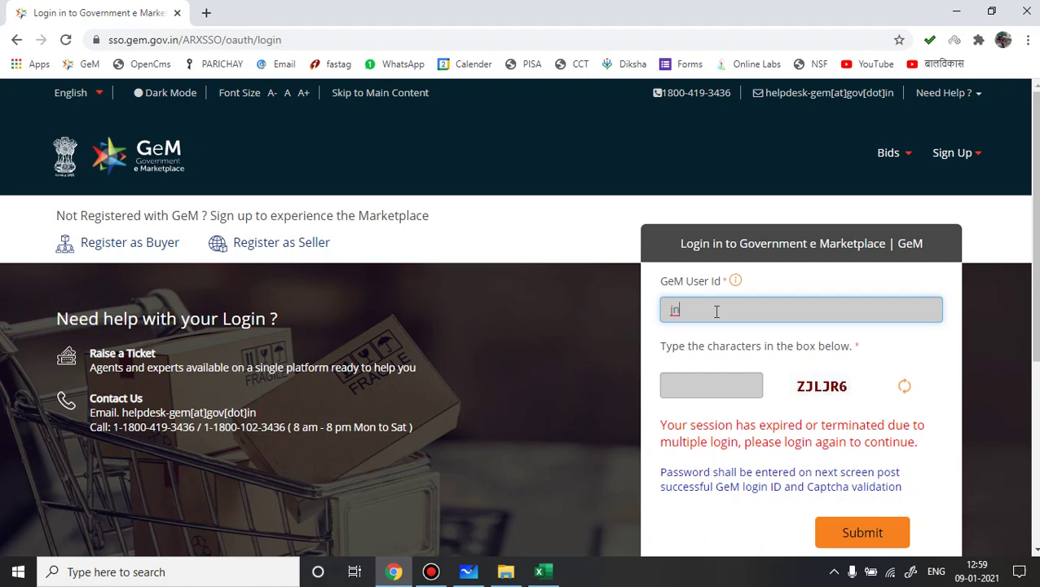
click(708, 382)
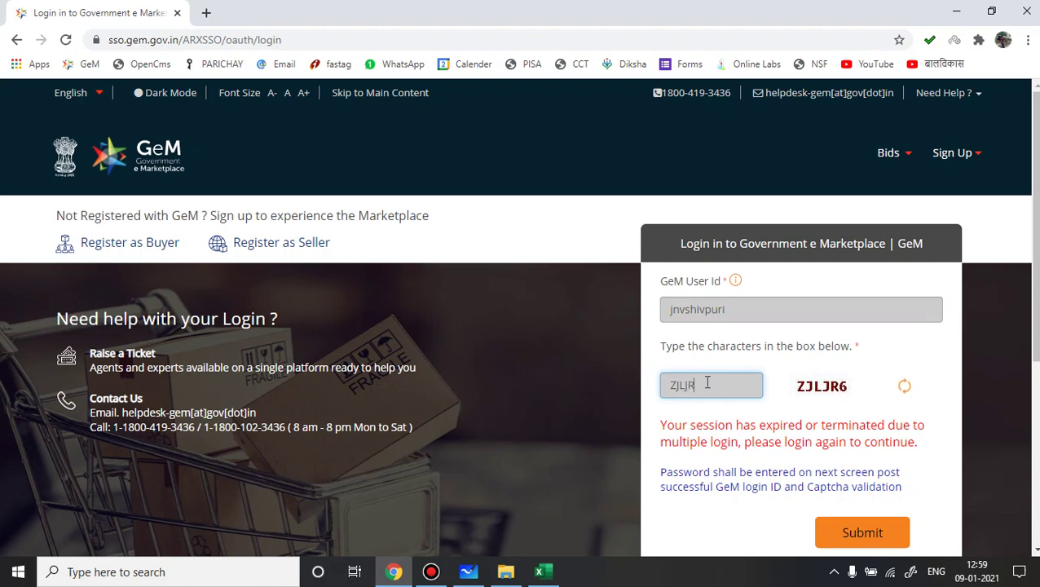
click(857, 538)
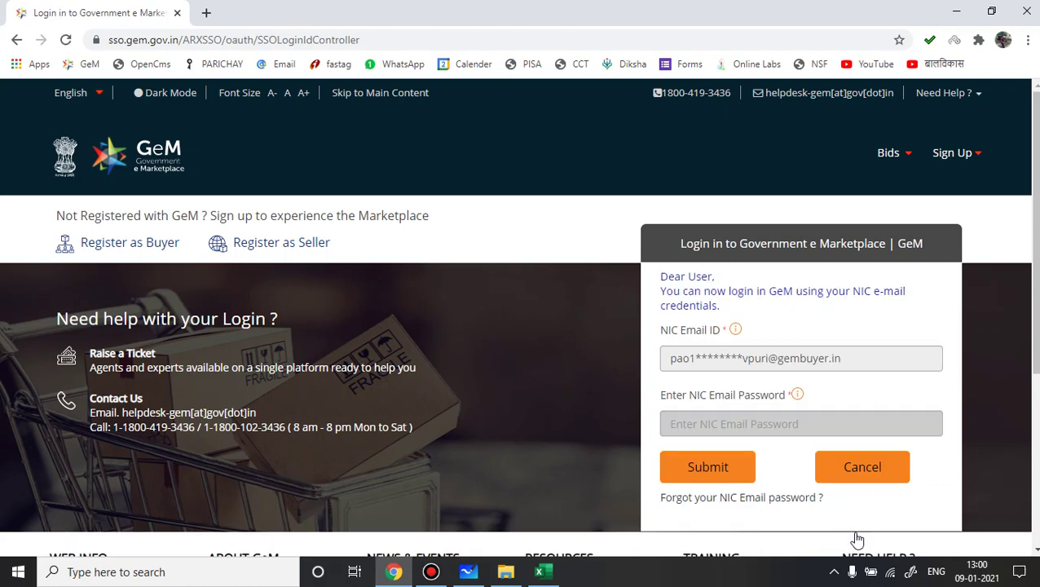
Step: Finish signing in with the NIC e-mail password and show the dashboard's BILLS options
click(703, 474)
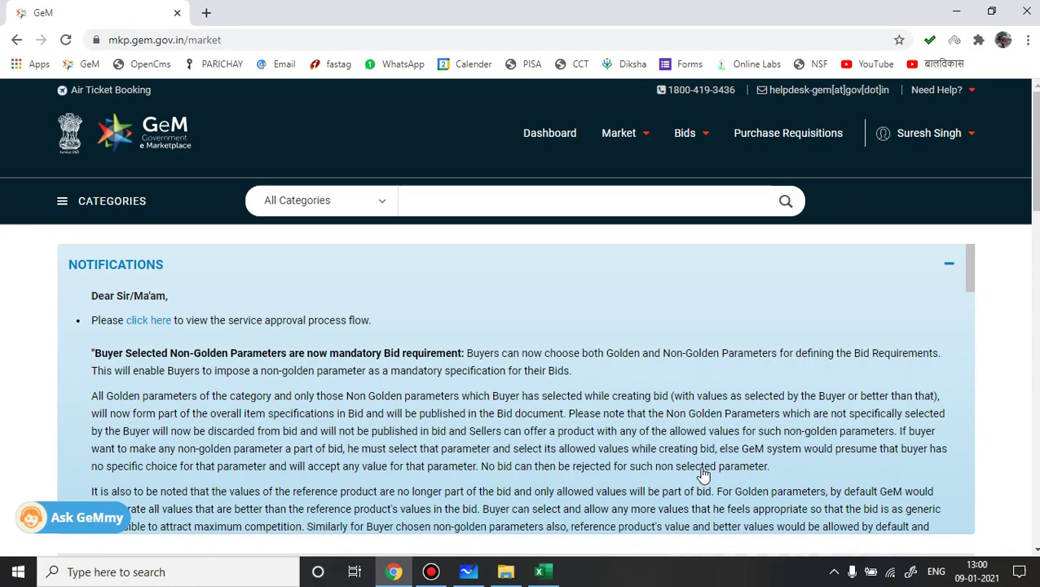
click(549, 137)
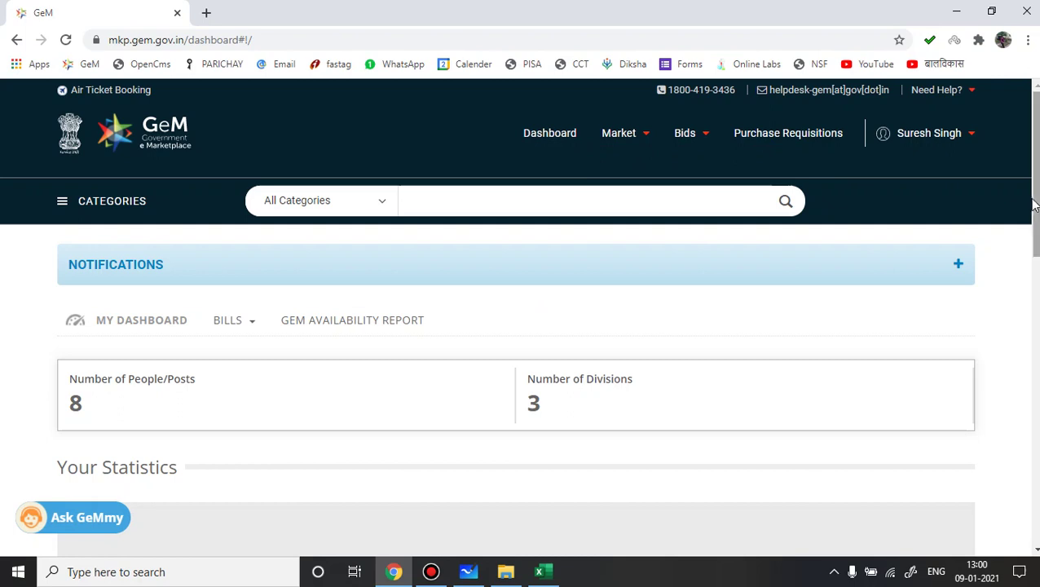
drag(1035, 204, 1037, 219)
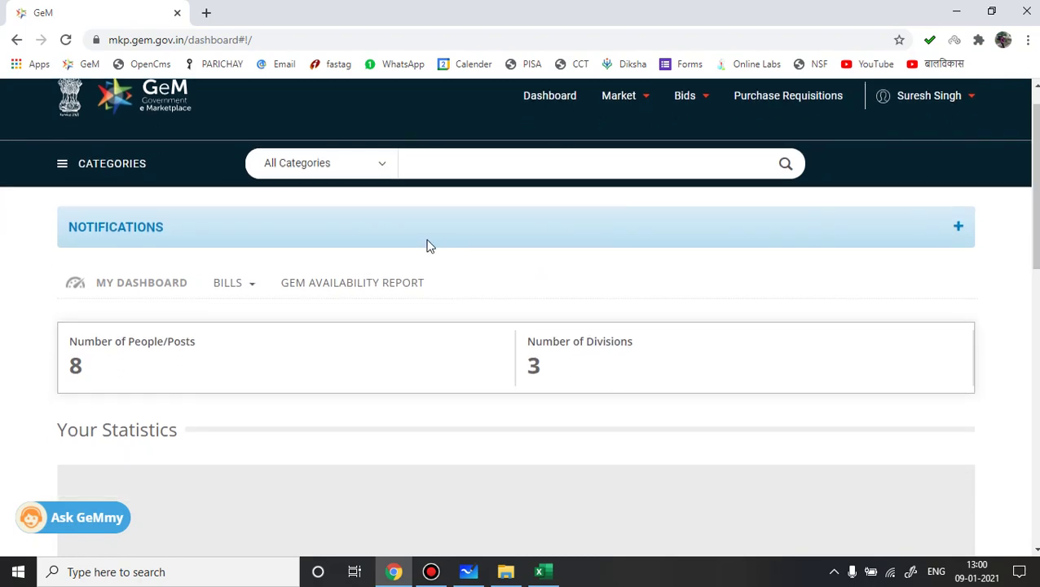
click(252, 293)
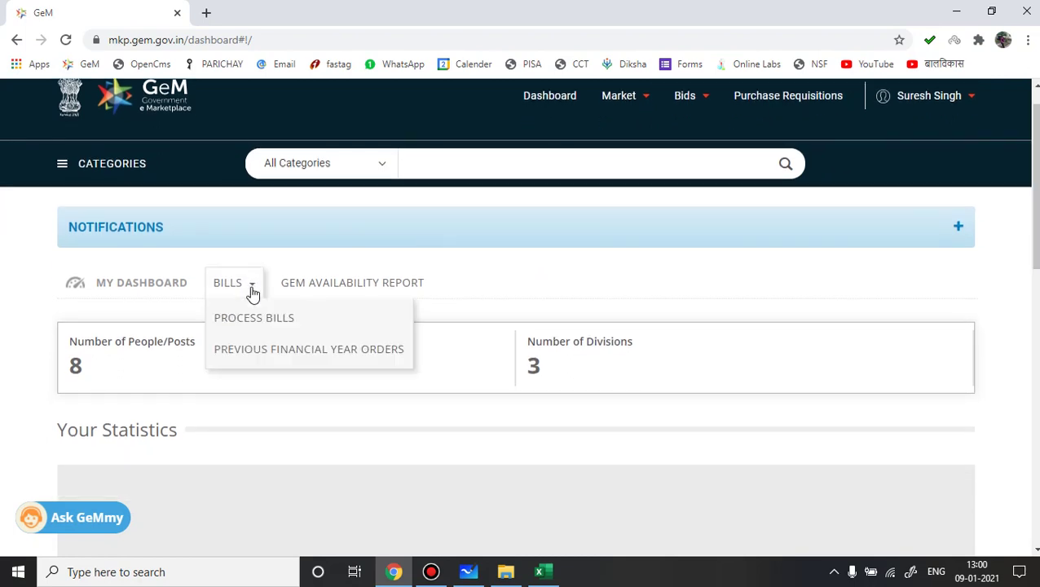
Step: On Process Bills, search from 02-12-2020 and filter to status Bills Created
click(247, 321)
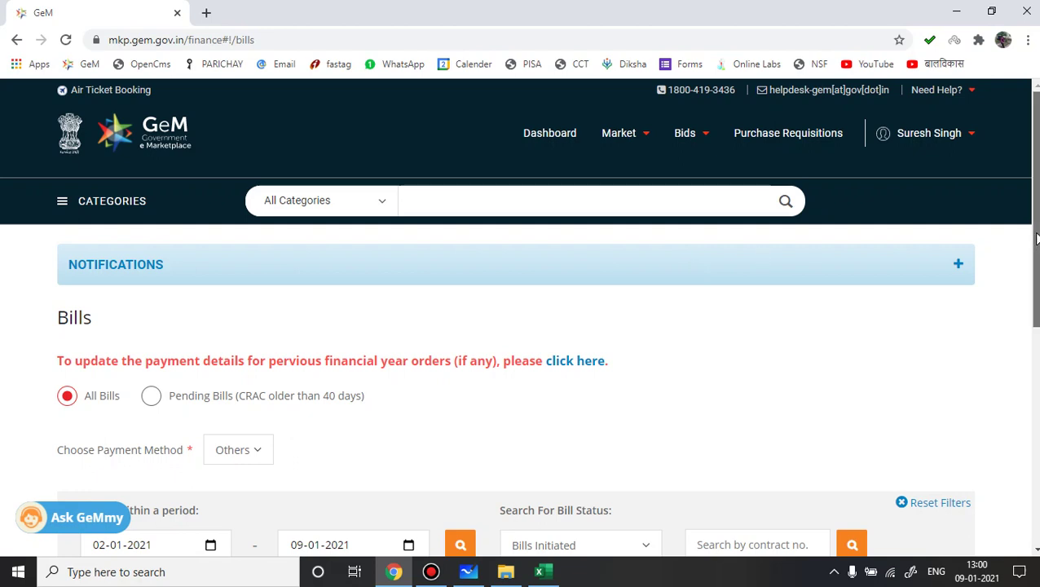
drag(1037, 238, 1037, 308)
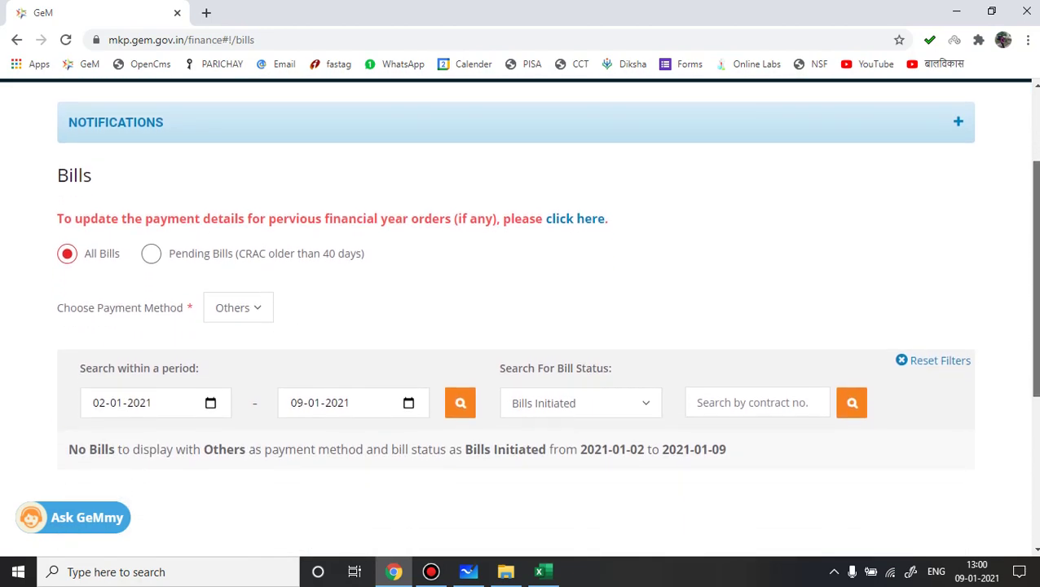
click(212, 405)
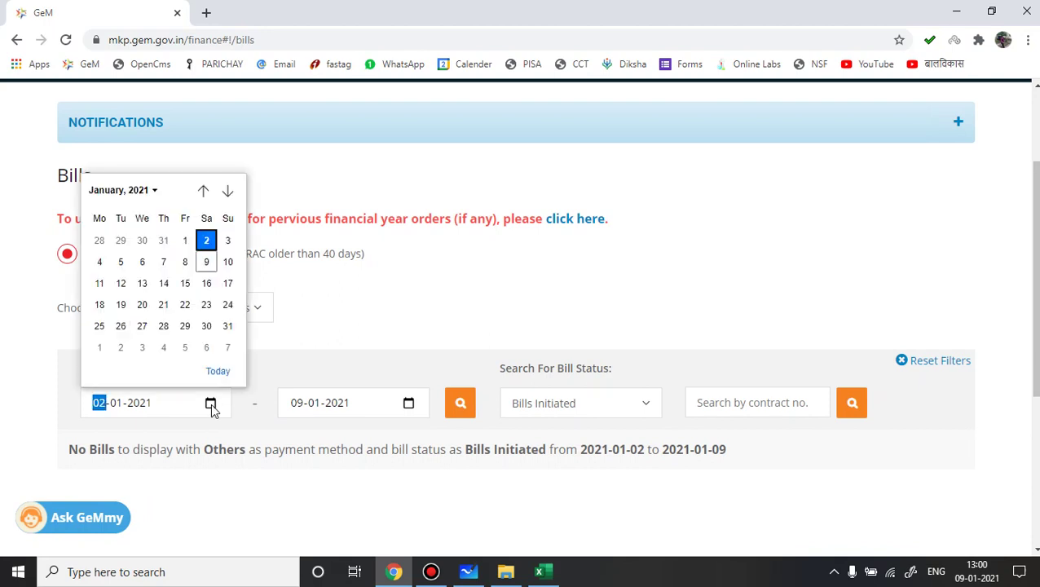
click(202, 193)
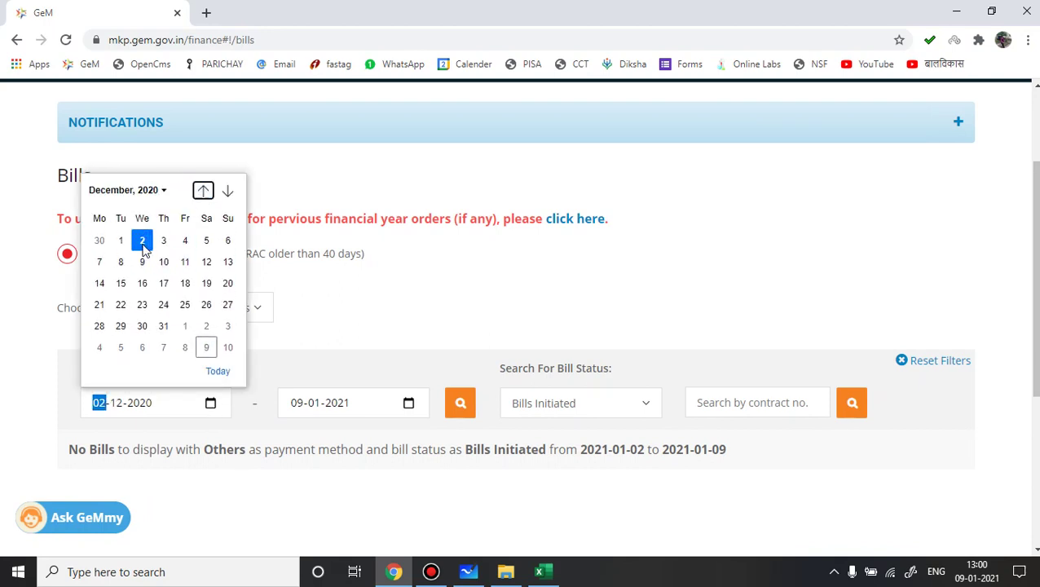
click(143, 242)
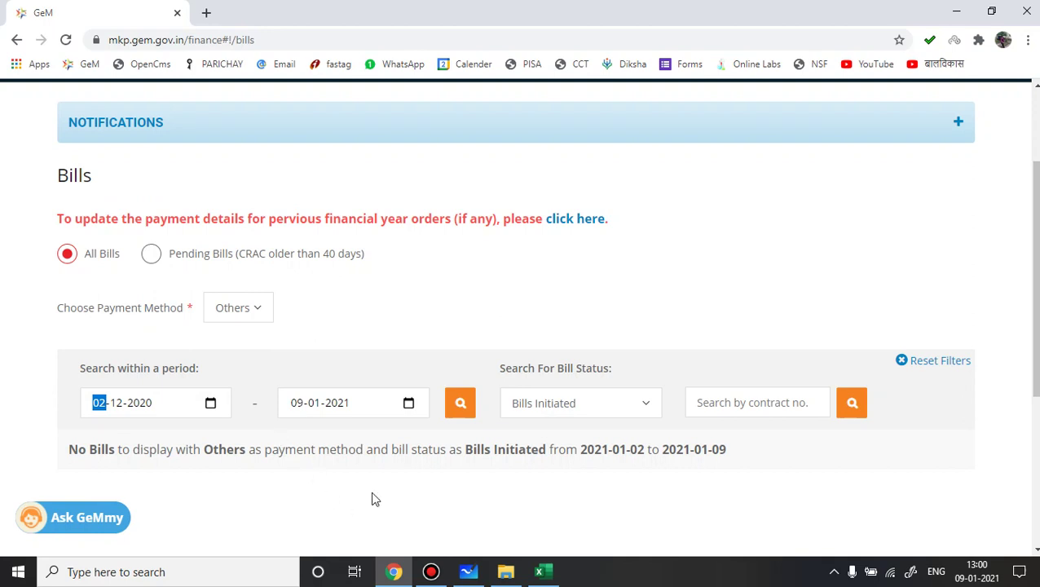
click(462, 410)
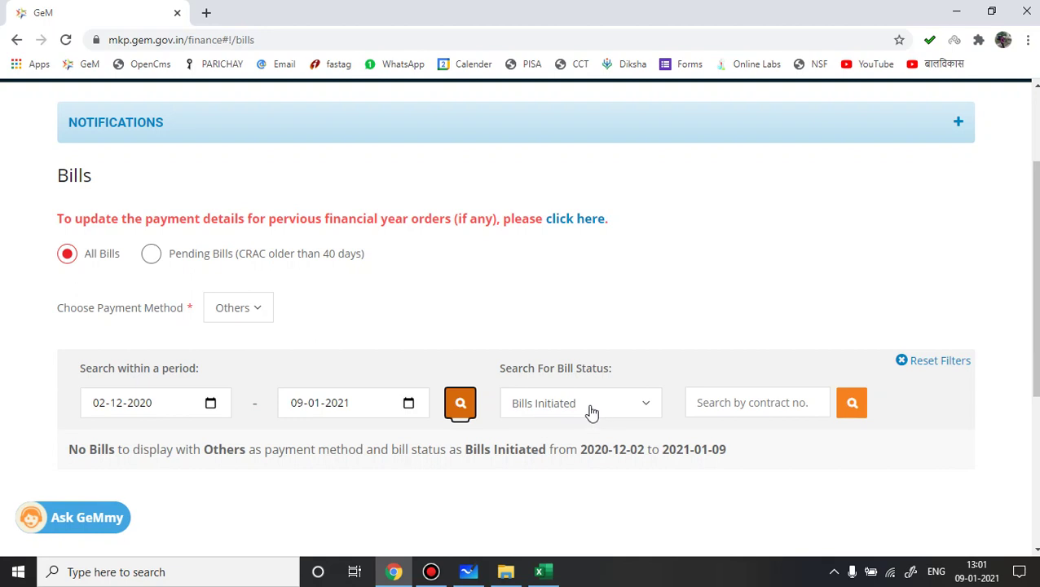
click(644, 408)
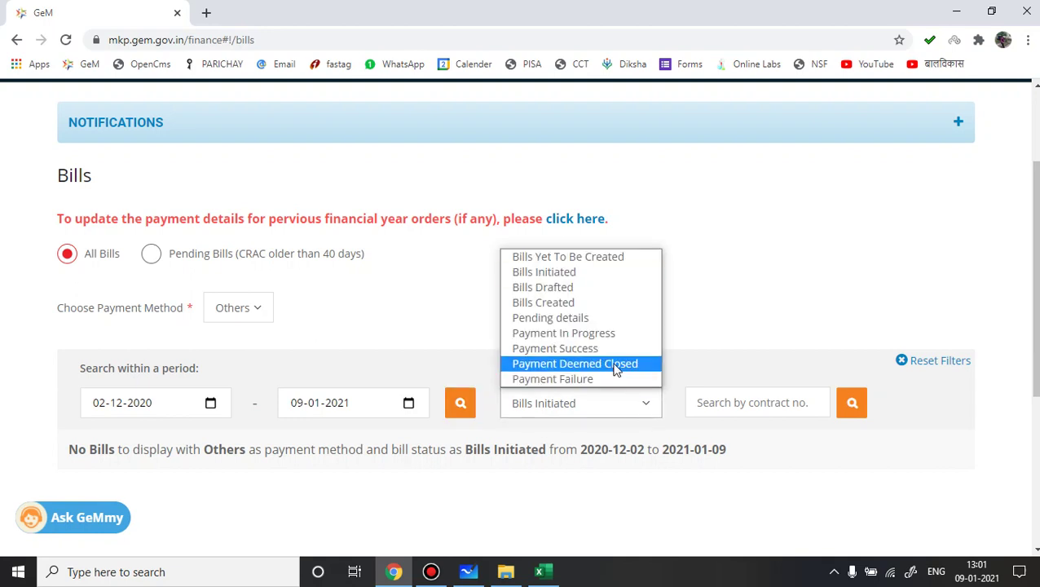
click(543, 302)
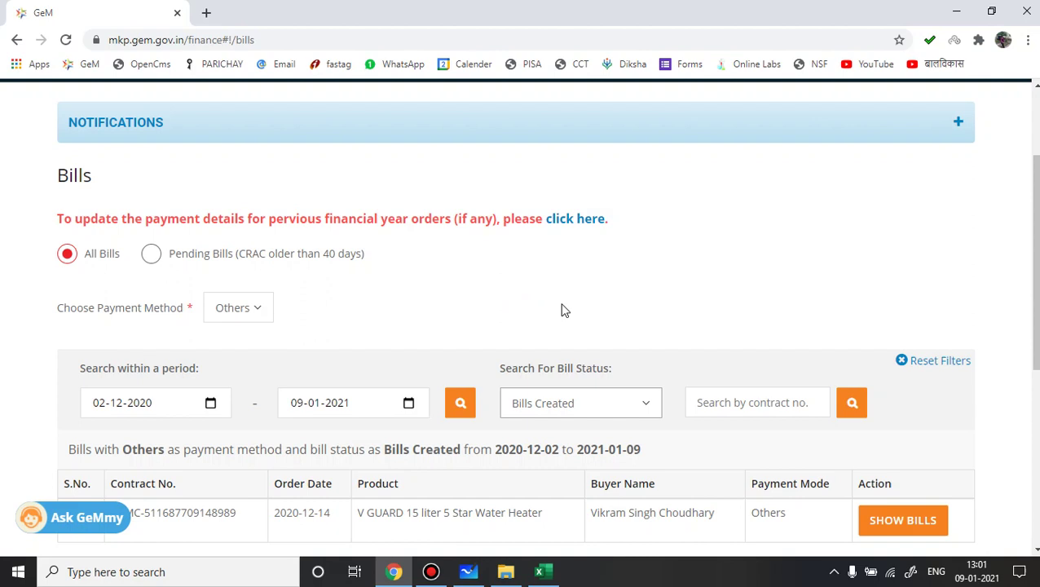
Step: Show the bills under the V GUARD water heater order to reveal pending invoice GEM-10201391 for 19650
scroll(1036, 274, down, 2)
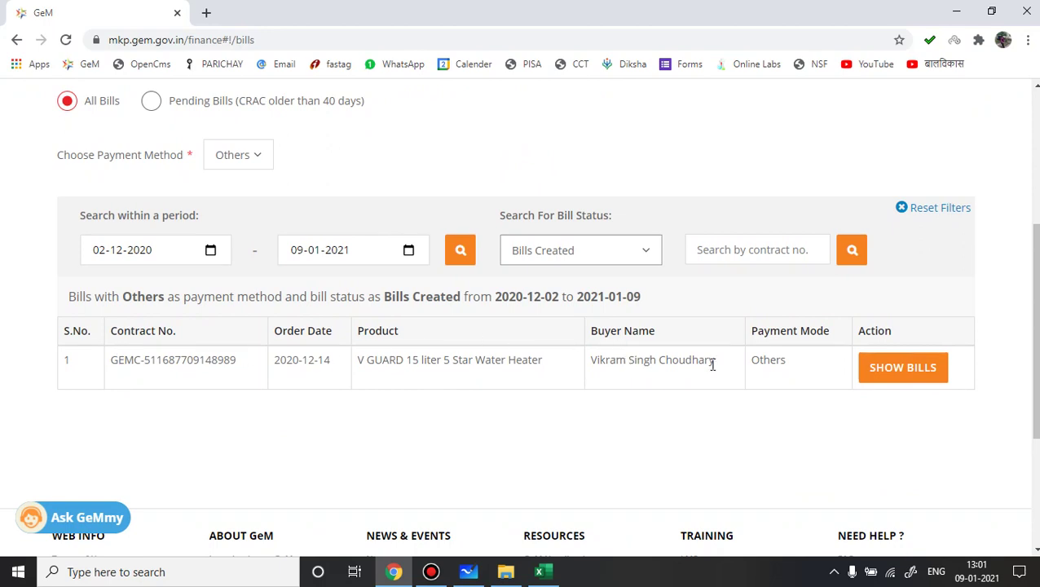
click(891, 372)
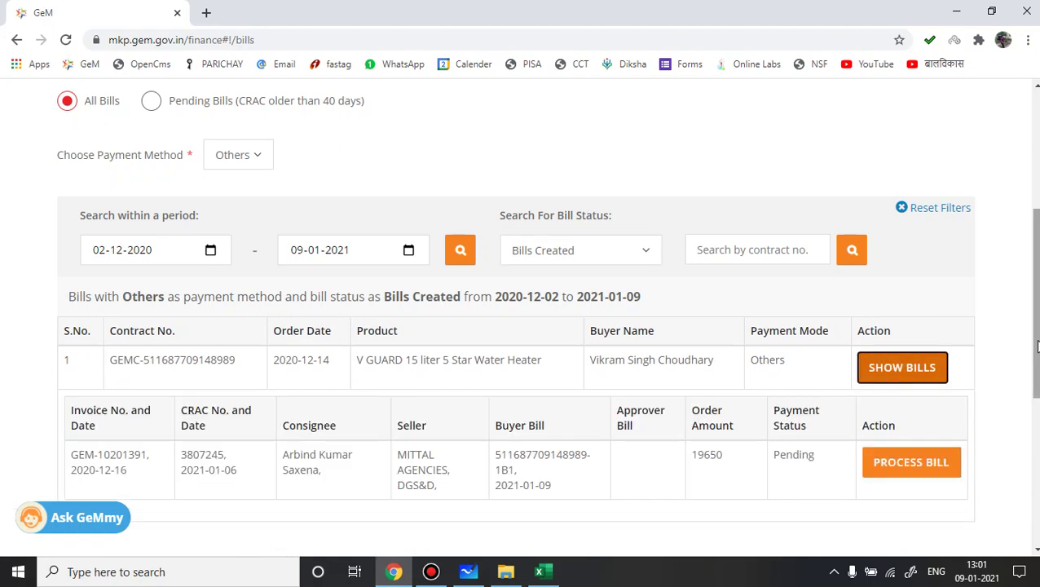
scroll(1036, 346, down, 2)
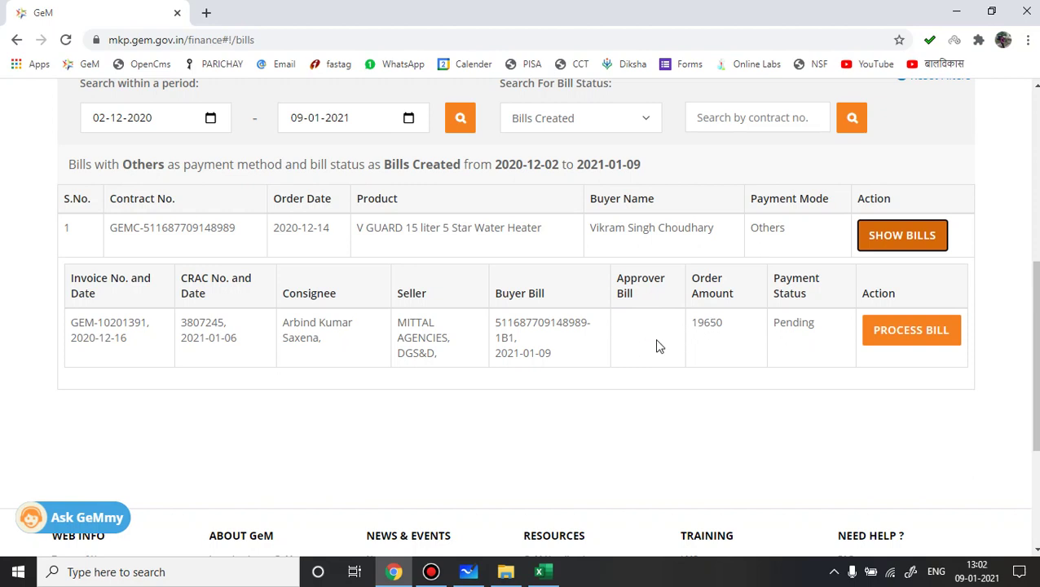
Step: Process the water-heater invoice and save it as the final bill
click(919, 337)
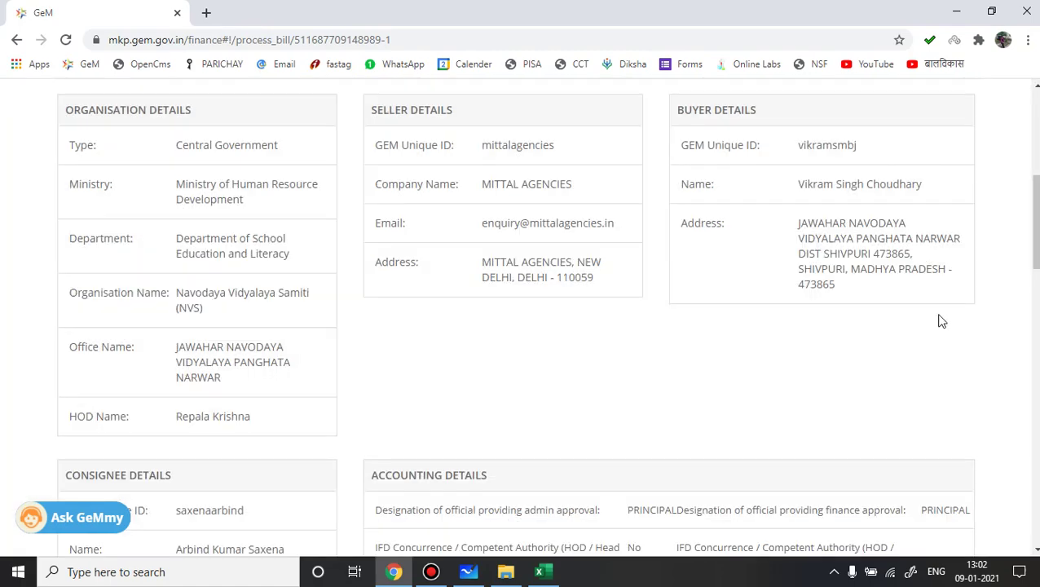
drag(1036, 243, 1037, 463)
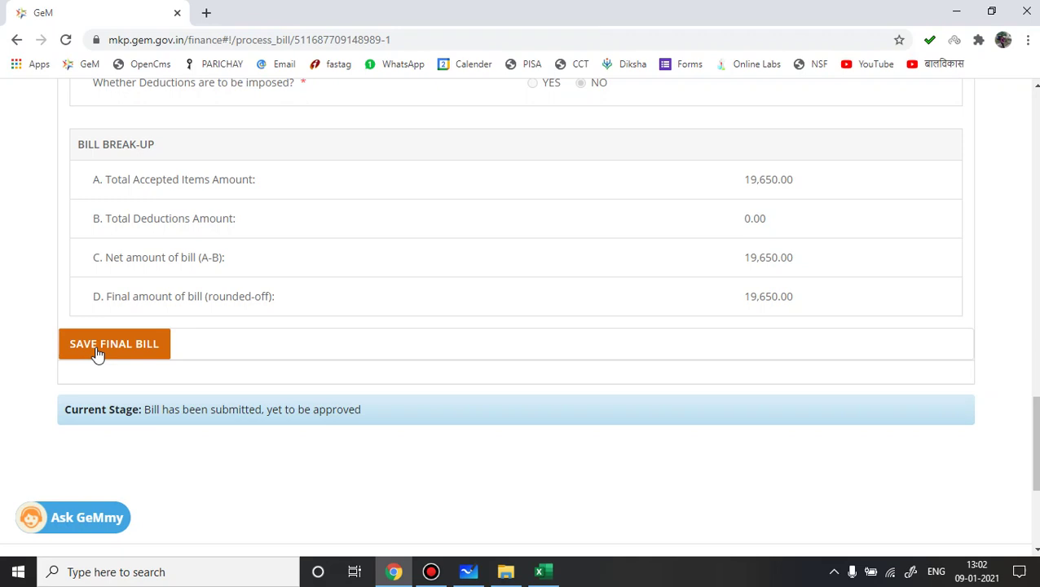
click(96, 352)
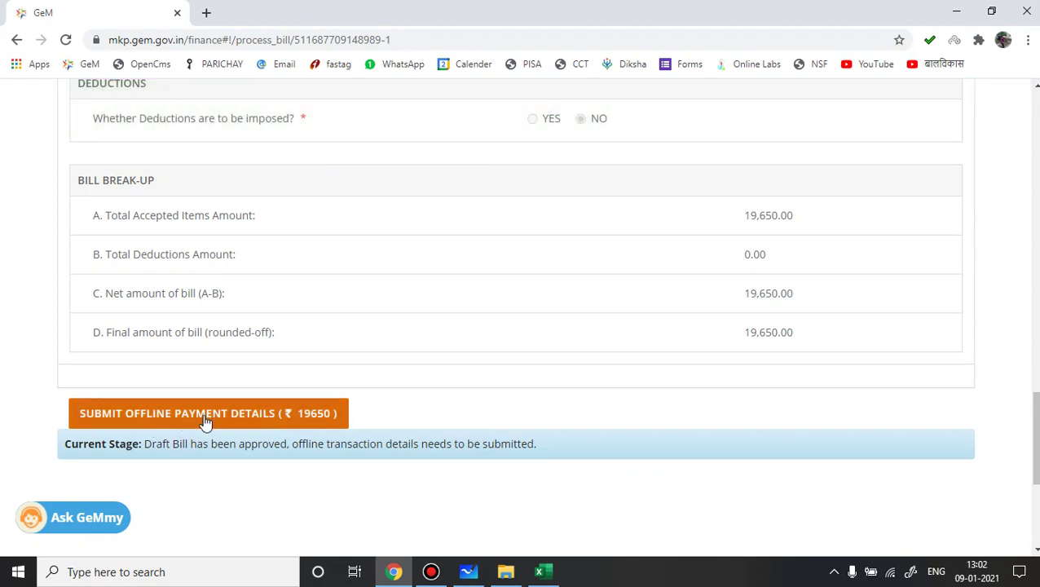
Step: Open the offline payment-details form, choose payment mode Other, and start a payment remark
click(204, 415)
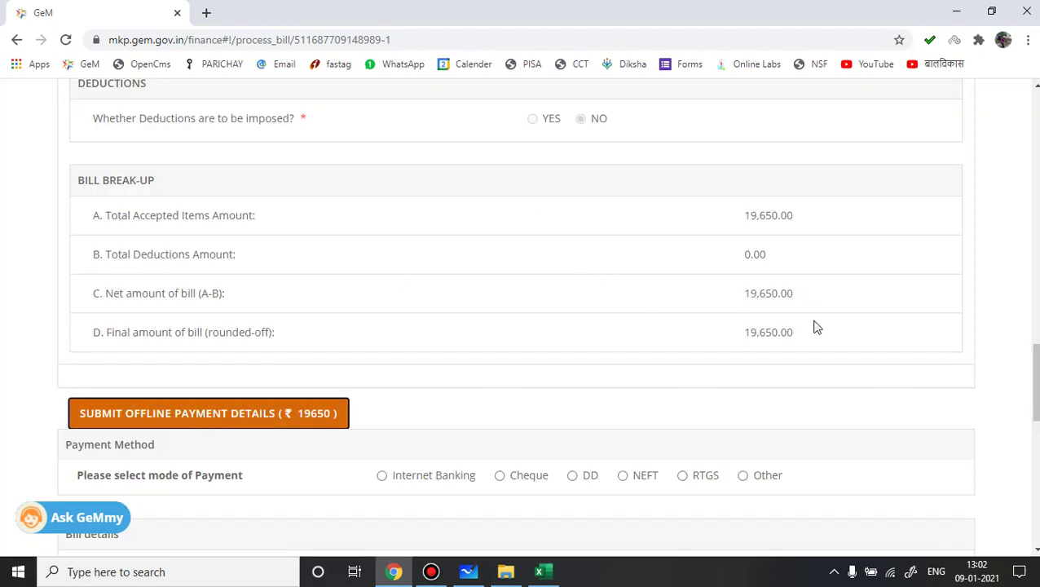
drag(1031, 358, 1032, 390)
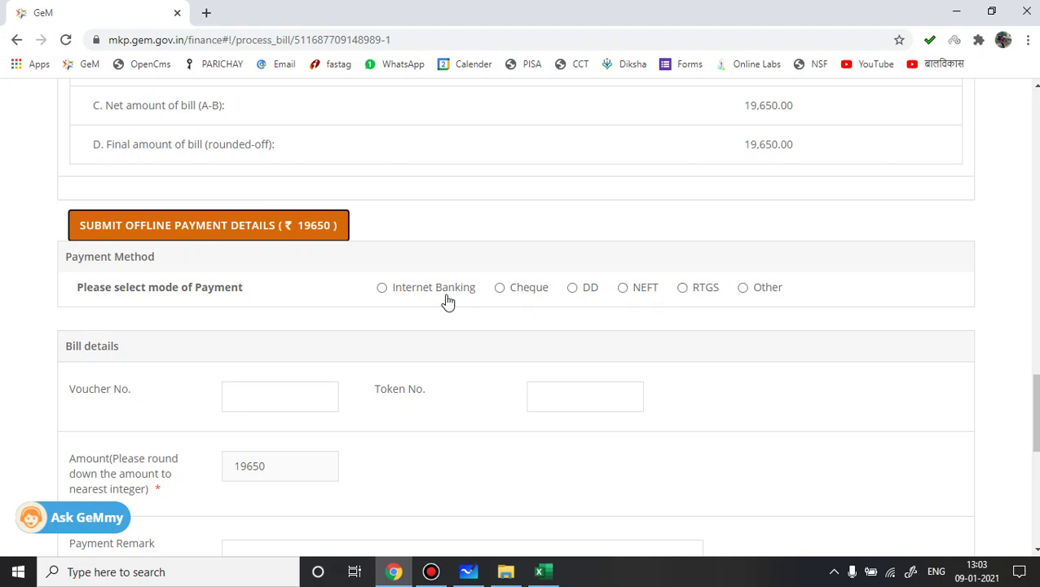
click(744, 290)
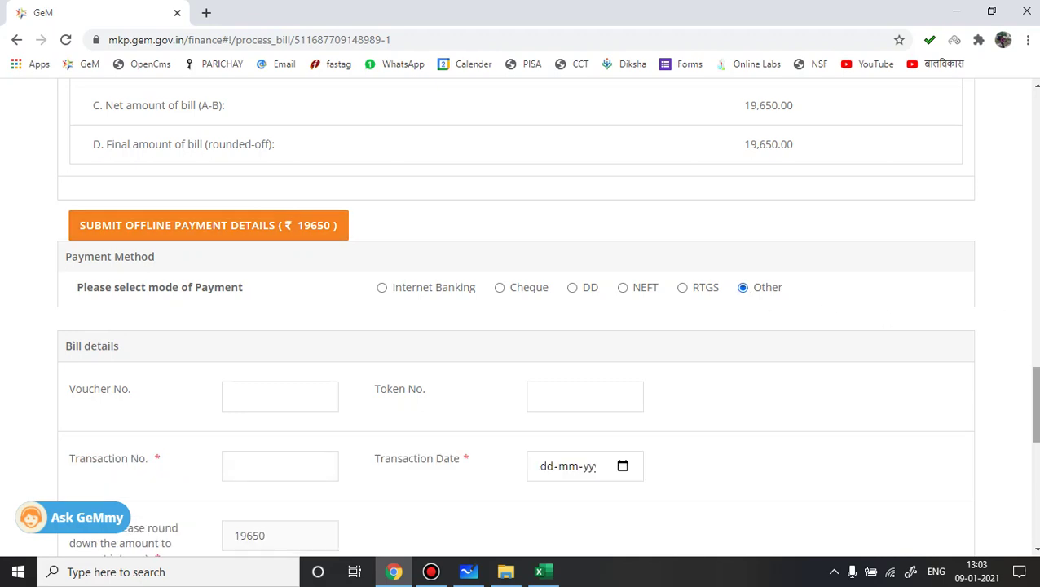
scroll(974, 389, down, 2)
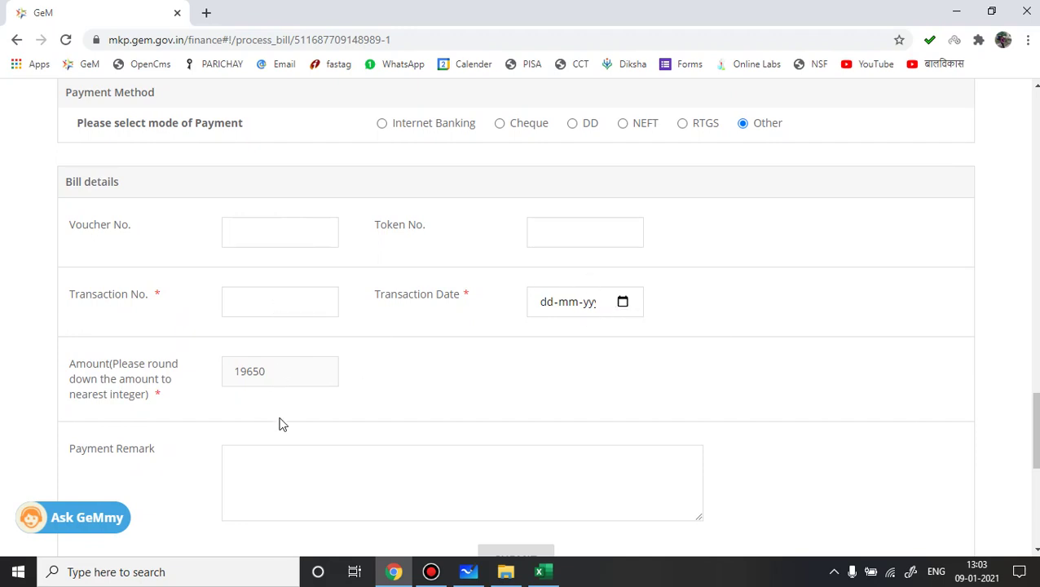
click(274, 477)
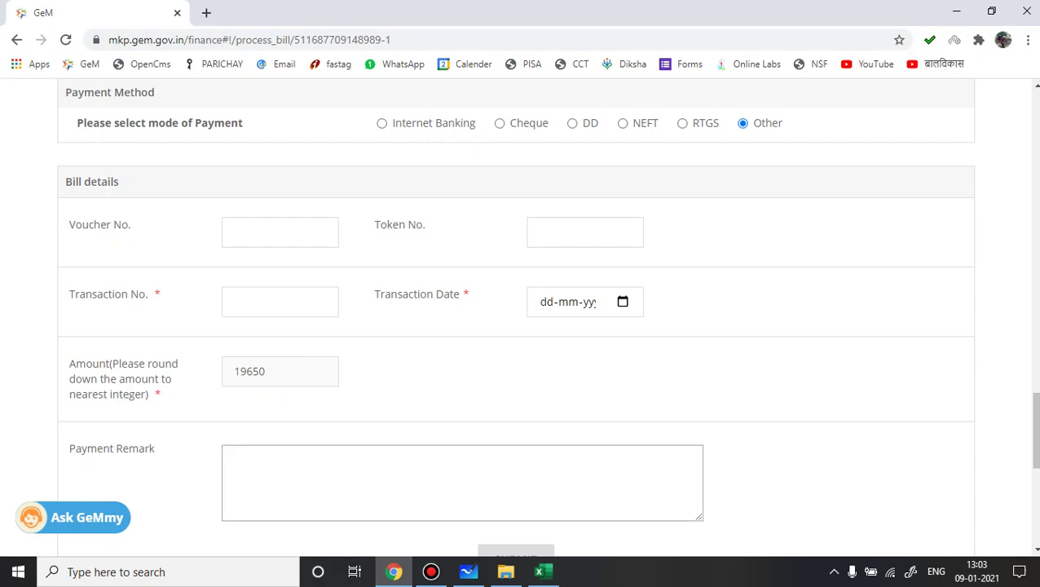
drag(1036, 420, 1037, 438)
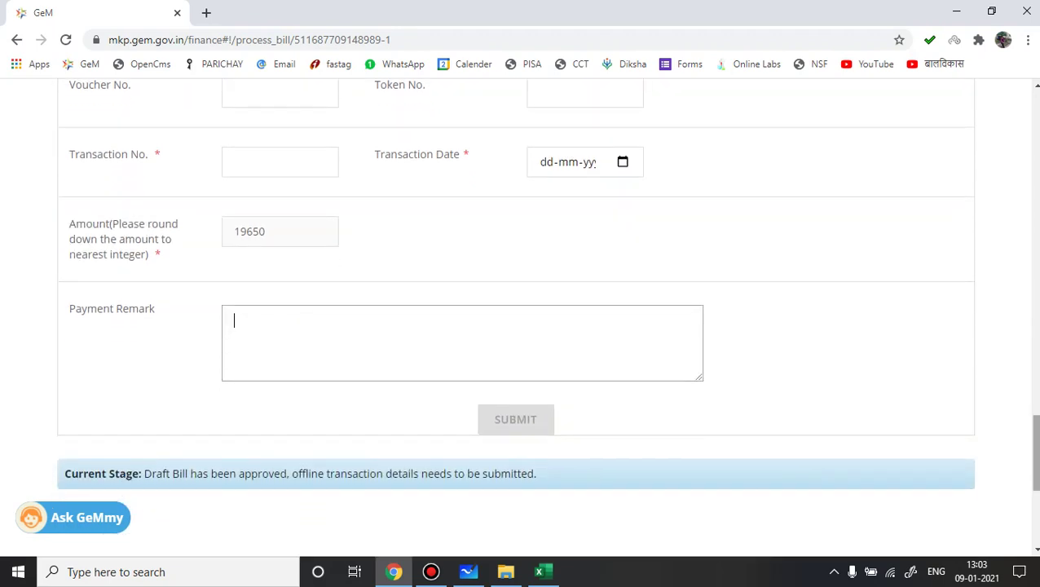